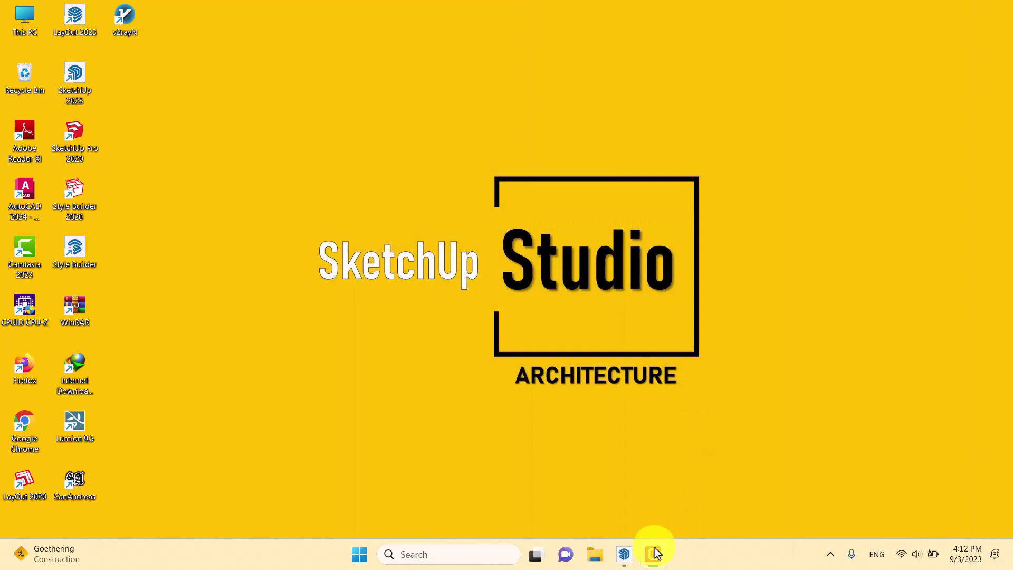
# Show the taskbar preview thumbnails of the open SketchUp and Enscape windows.
pyautogui.moveTo(621, 566)
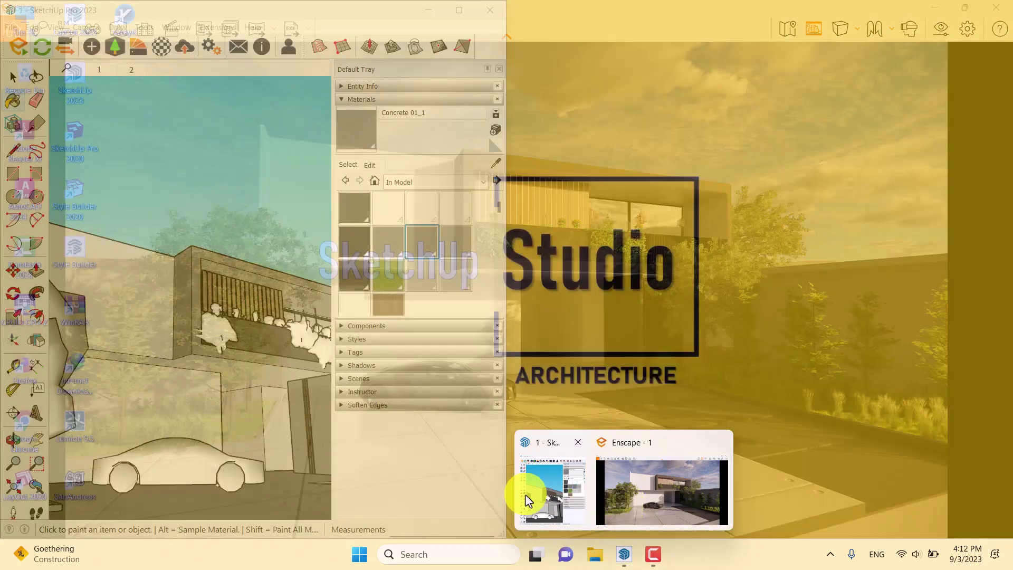
# Bring SketchUp to the front maximized and close the Default Tray materials panel.
pyautogui.click(548, 490)
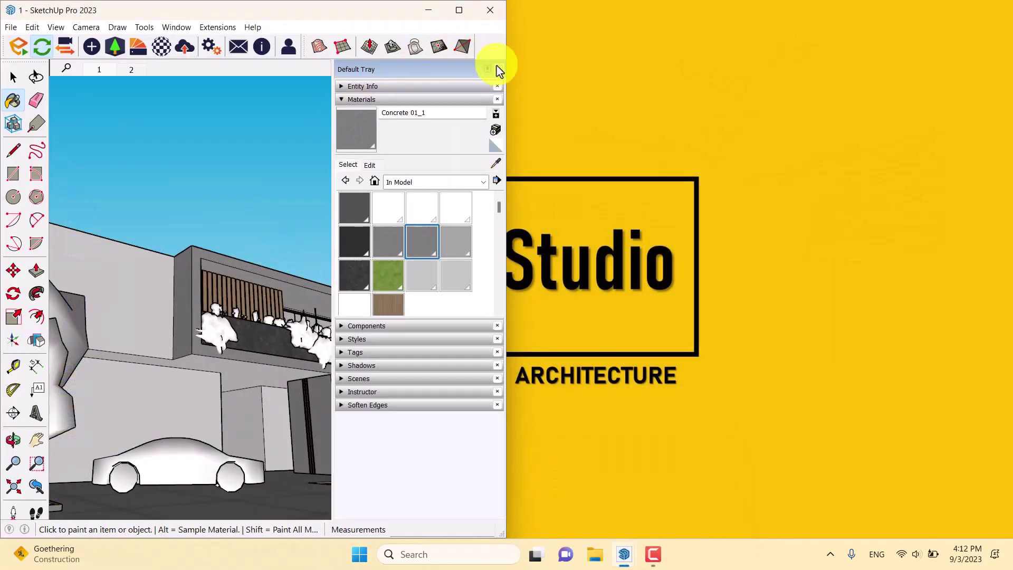
pyautogui.click(497, 68)
pyautogui.click(458, 10)
pyautogui.press('o')
pyautogui.moveTo(429, 219); pyautogui.dragTo(264, 395)
pyautogui.press('b')
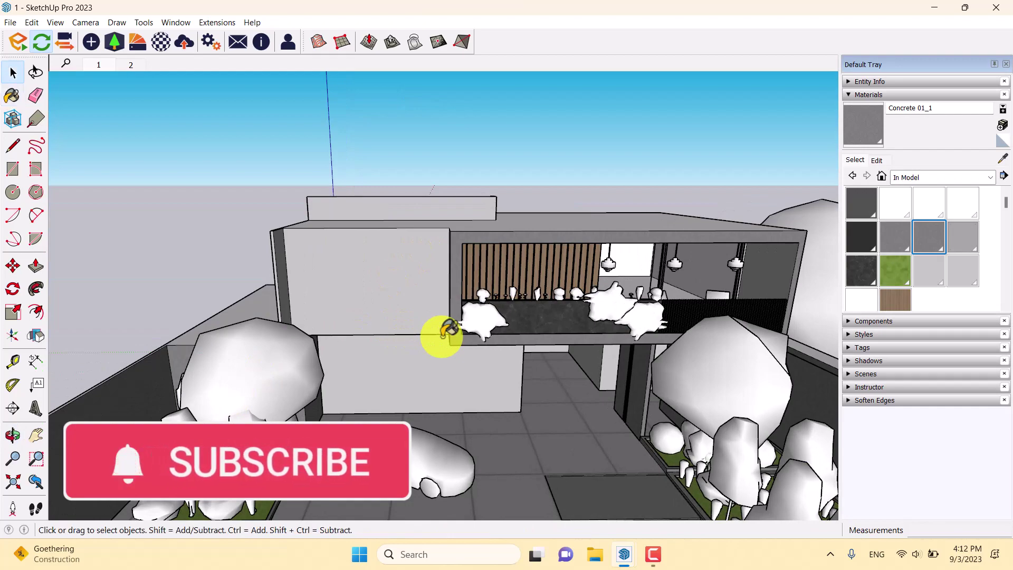
pyautogui.click(1005, 64)
# Orbit and zoom around the house model, swinging toward the balcony and back out.
pyautogui.moveTo(751, 314); pyautogui.dragTo(689, 267, button='middle')
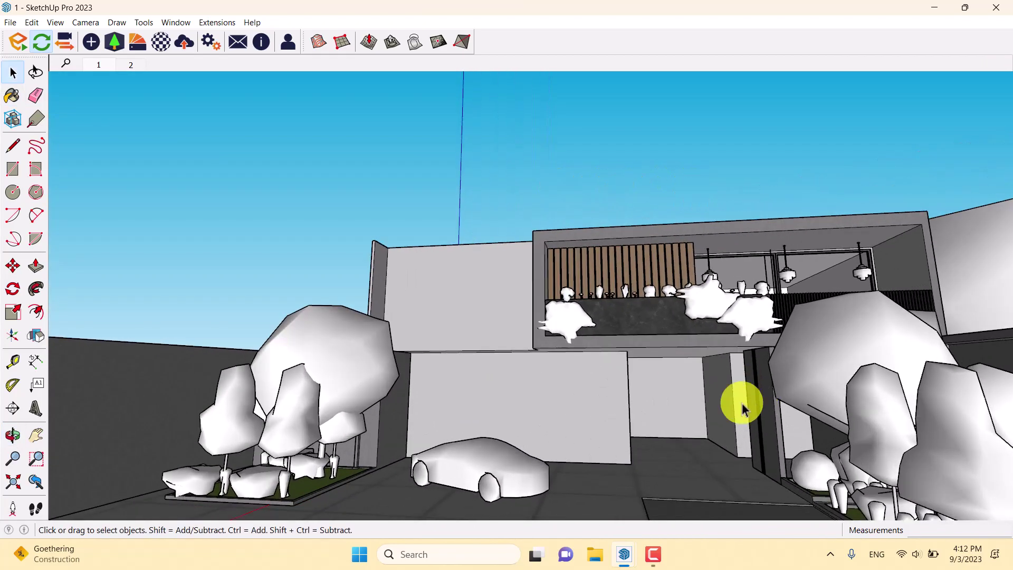
pyautogui.scroll(3, 786, 422)
pyautogui.moveTo(509, 350); pyautogui.dragTo(709, 240, button='middle')
pyautogui.scroll(3, 737, 264)
pyautogui.scroll(-8, 791, 233)
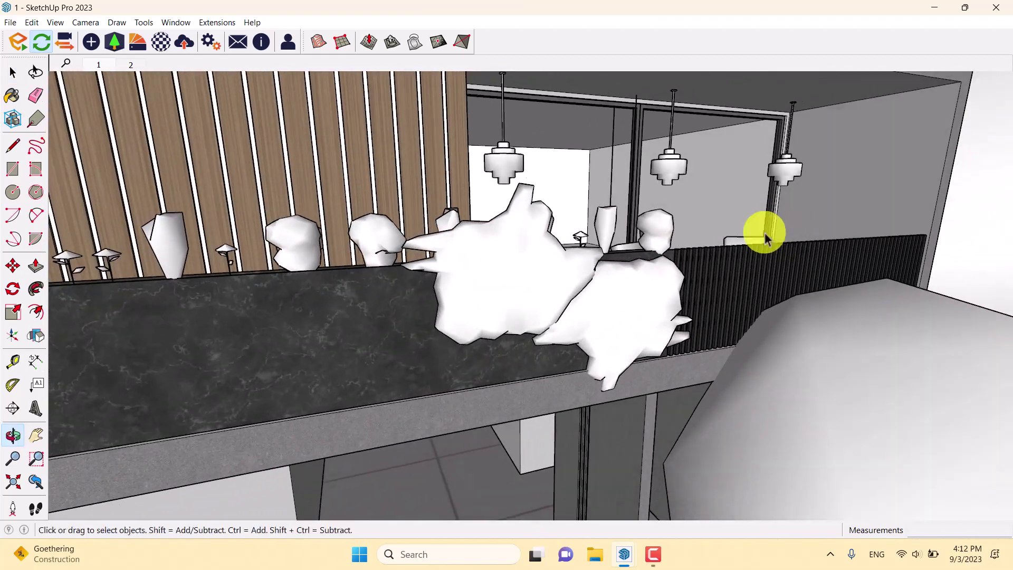
pyautogui.scroll(-5, 588, 195)
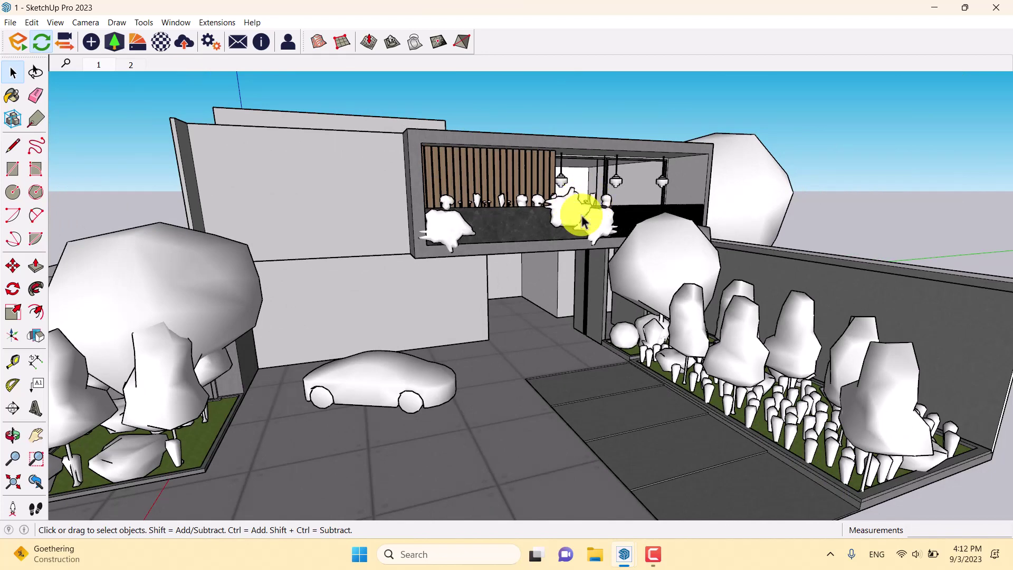
# Bring the Enscape render forward and fly the camera to the right-hand planter and back.
pyautogui.moveTo(624, 558)
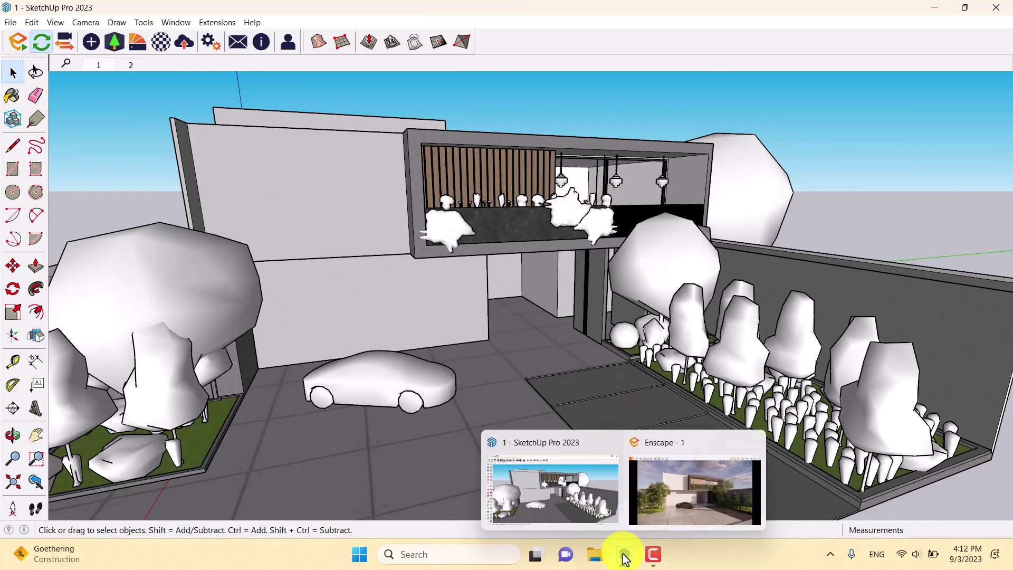
pyautogui.click(643, 523)
pyautogui.press('w')
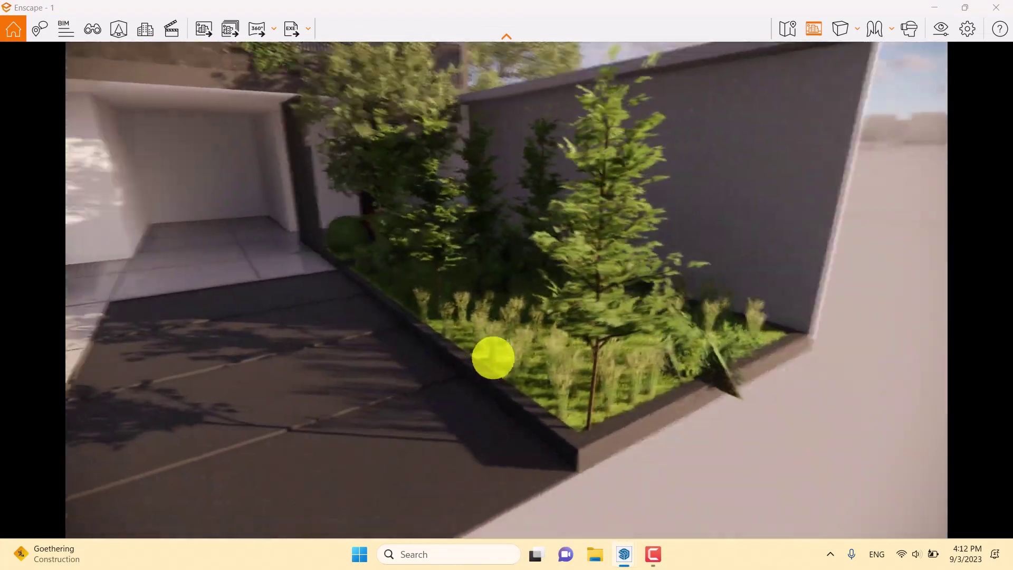
pyautogui.press('w')
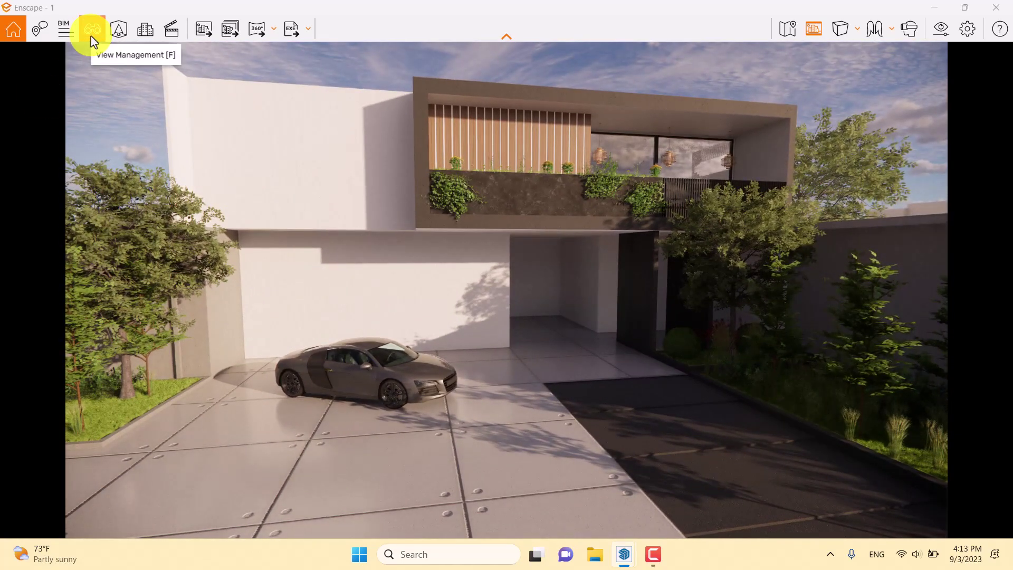
# Collapse Favorites, compare saved views 1 and 2, settle on view 1, close View Management.
pyautogui.click(92, 29)
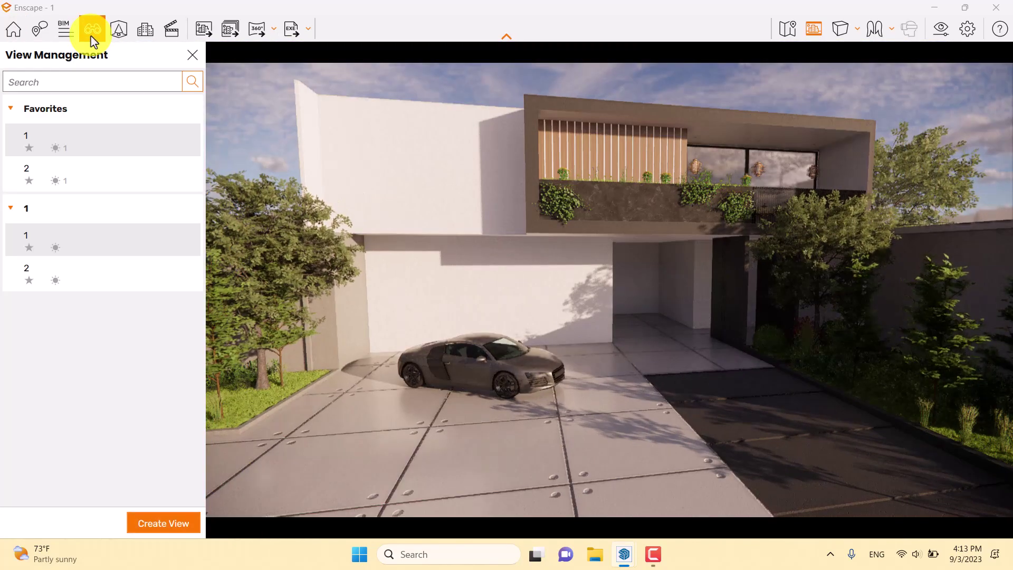
pyautogui.click(11, 110)
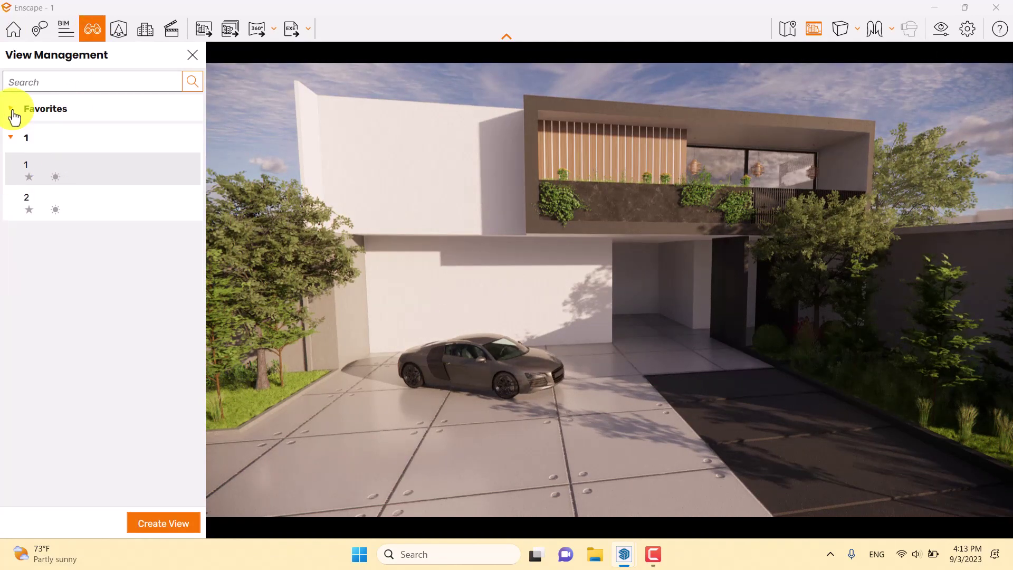
pyautogui.click(31, 178)
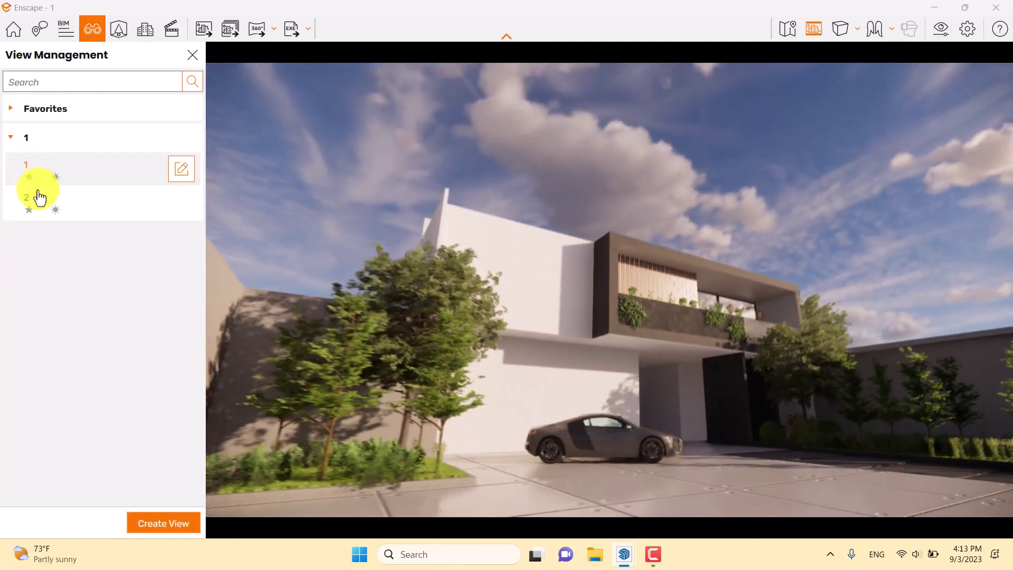
pyautogui.click(40, 198)
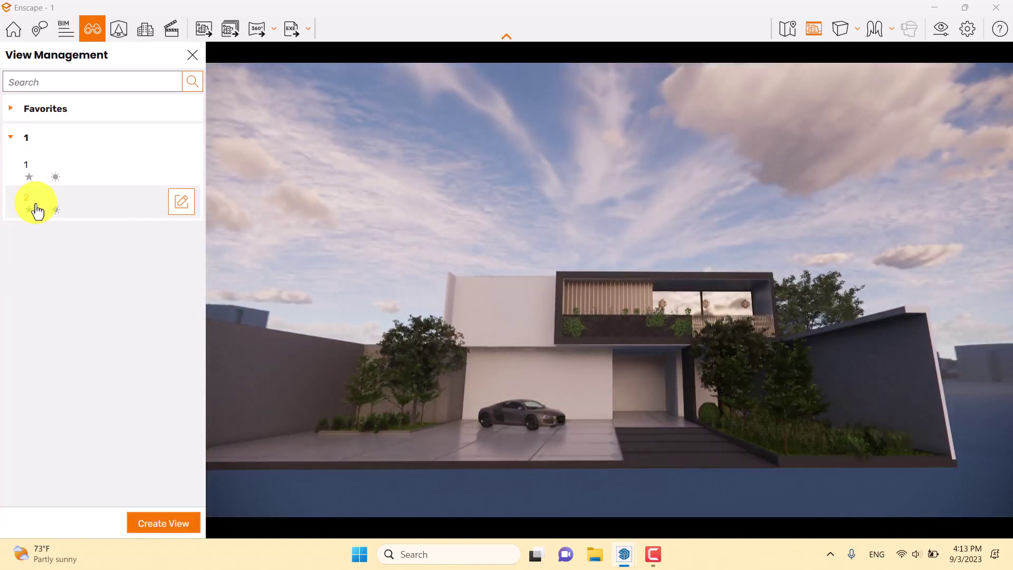
pyautogui.click(37, 179)
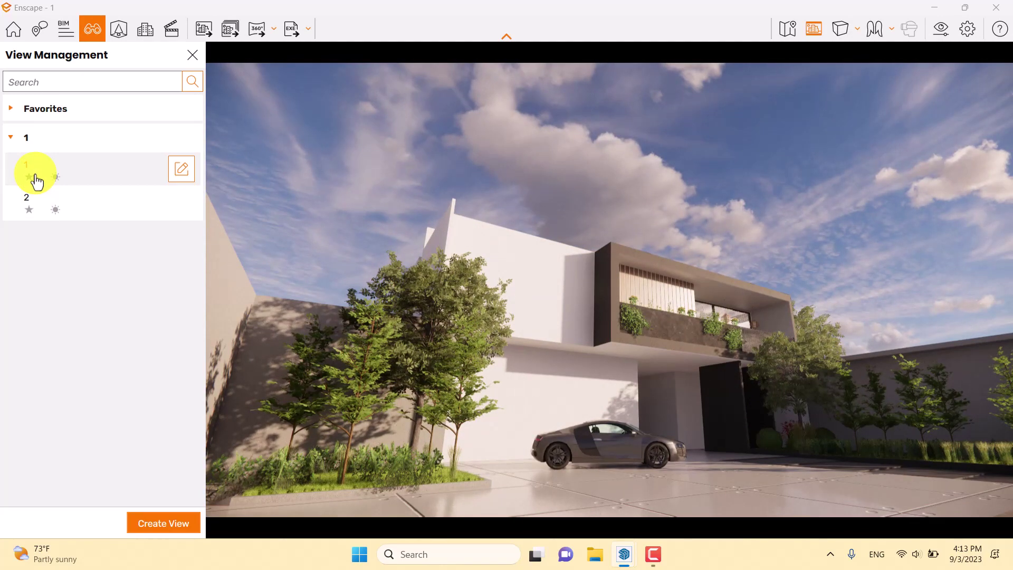
pyautogui.click(194, 58)
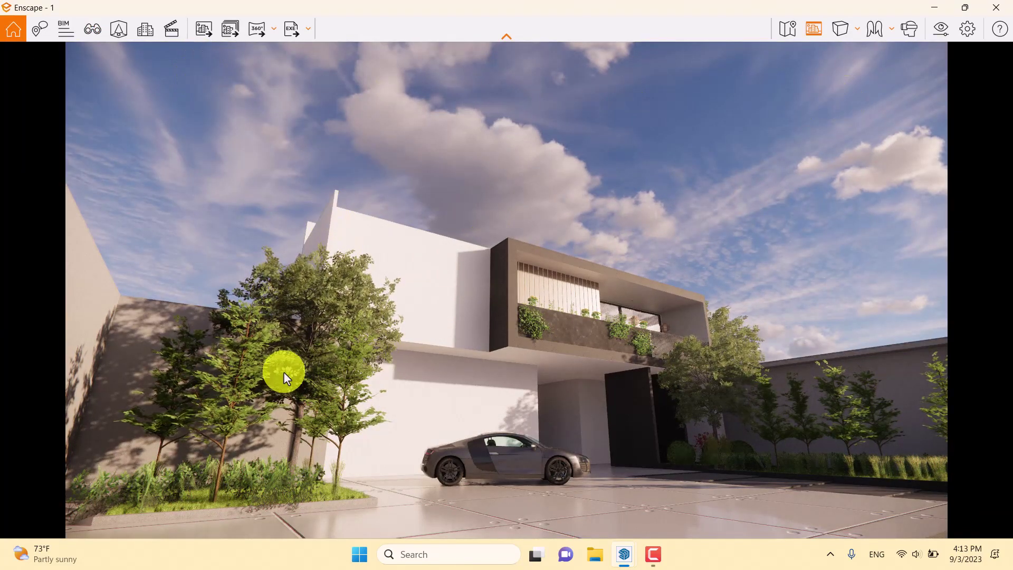
# Set the Enscape camera projection mode to Two-Point perspective.
pyautogui.click(841, 28)
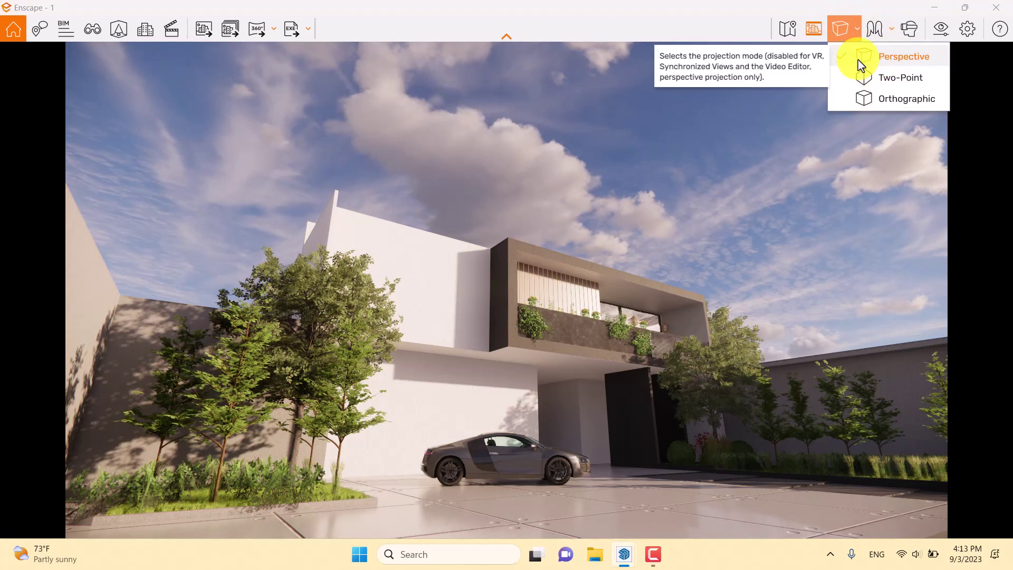
pyautogui.click(895, 78)
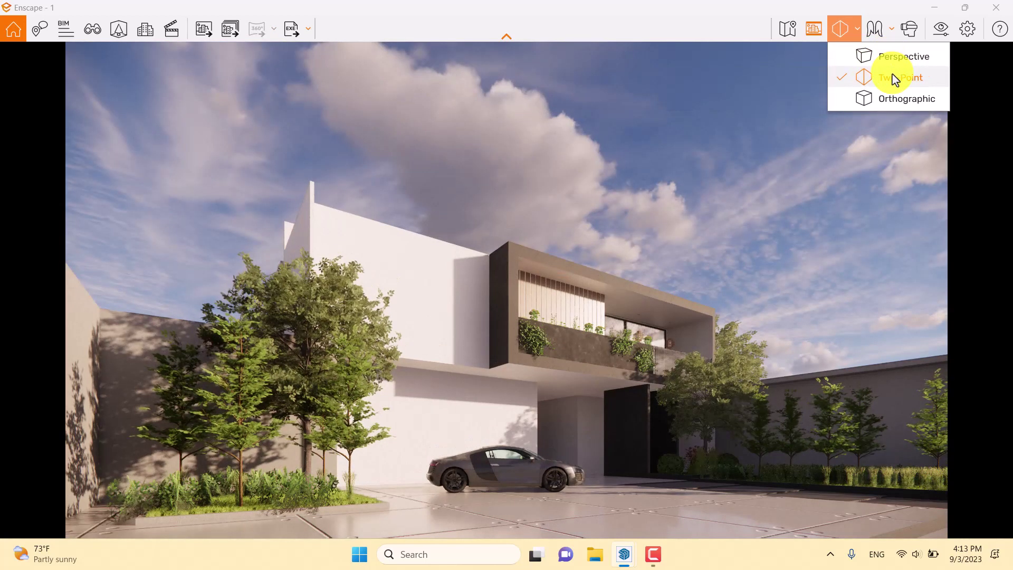
pyautogui.click(591, 158)
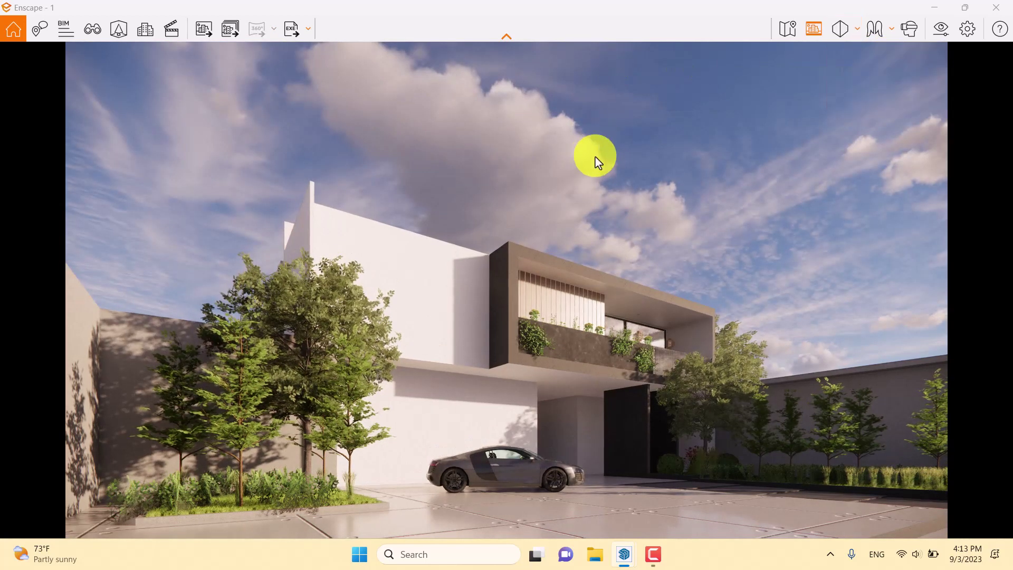
# Set the field of view to 68° in Visual Settings and snap Enscape to the right half.
pyautogui.click(942, 38)
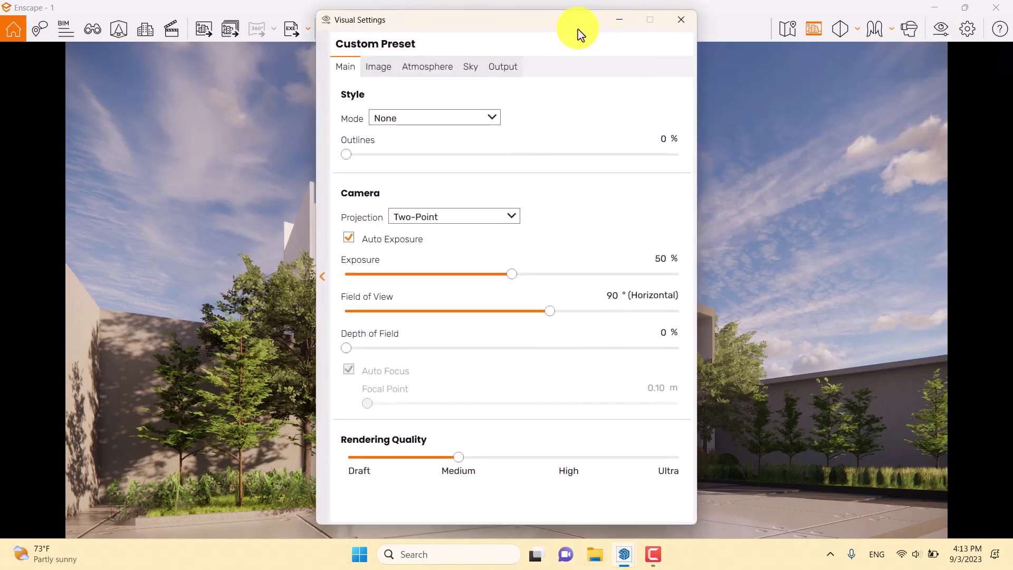
pyautogui.moveTo(563, 24); pyautogui.dragTo(235, 24)
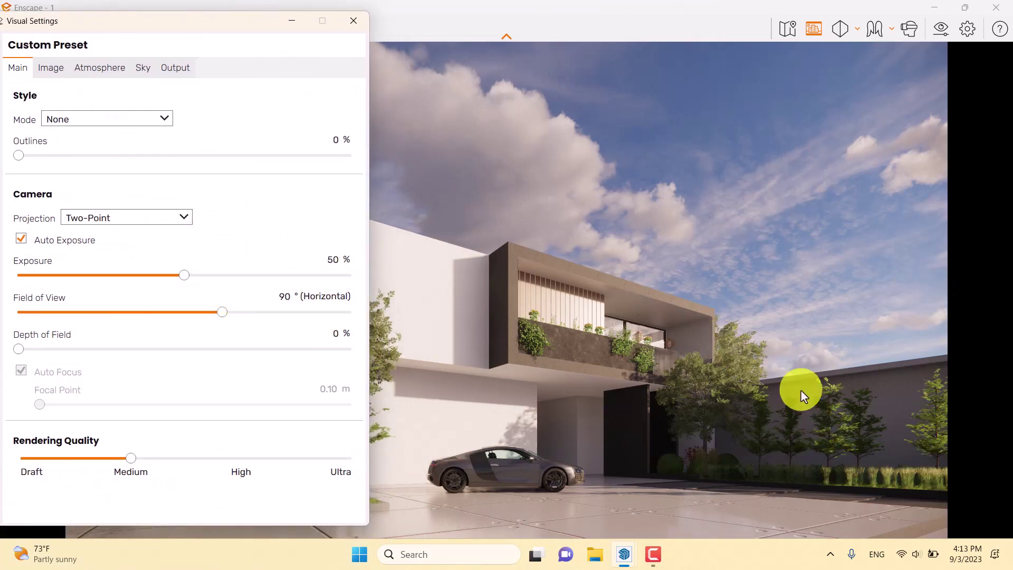
pyautogui.moveTo(222, 314); pyautogui.dragTo(175, 316)
pyautogui.moveTo(149, 21); pyautogui.dragTo(536, 66)
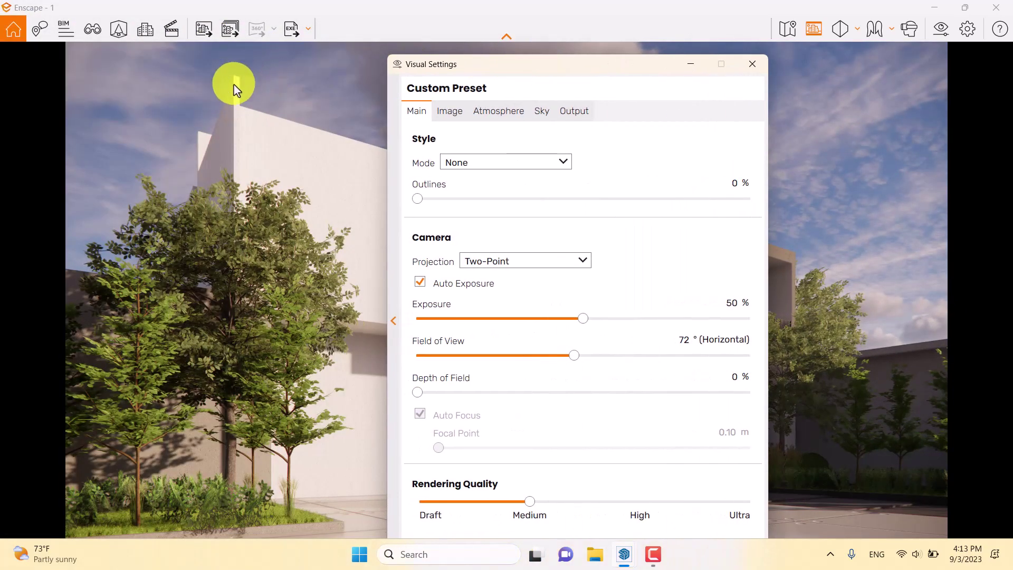
pyautogui.moveTo(577, 356); pyautogui.dragTo(565, 356)
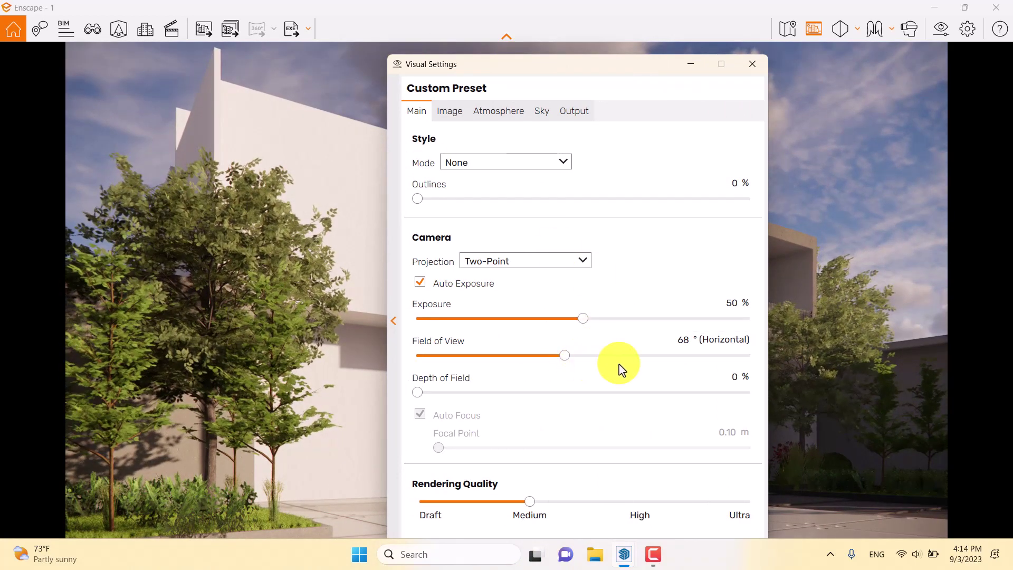
pyautogui.click(682, 343)
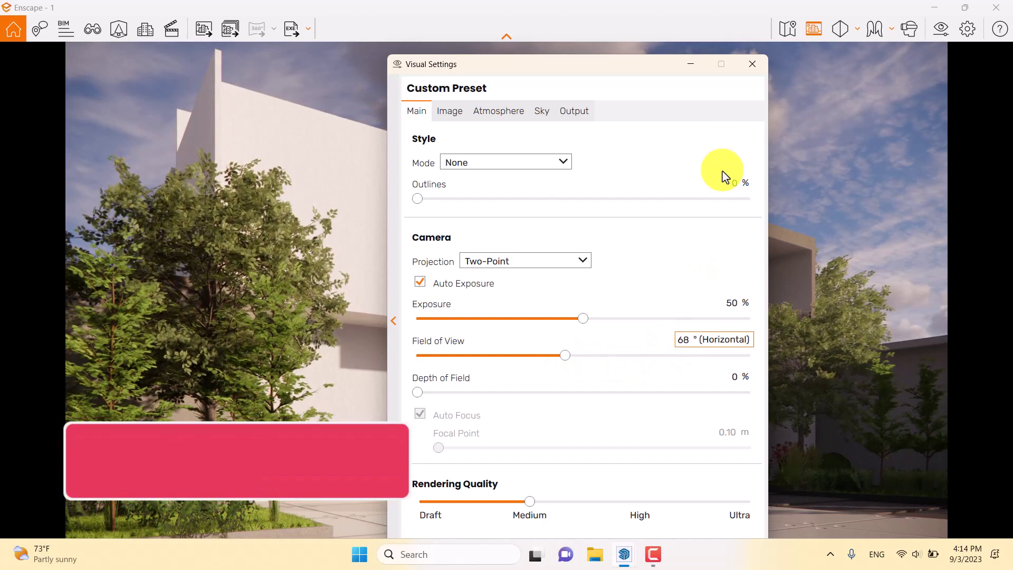
pyautogui.click(752, 64)
pyautogui.moveTo(689, 7)
pyautogui.mouseDown()
pyautogui.moveTo(746, 18)
pyautogui.moveTo(1002, 271)
pyautogui.mouseUp()
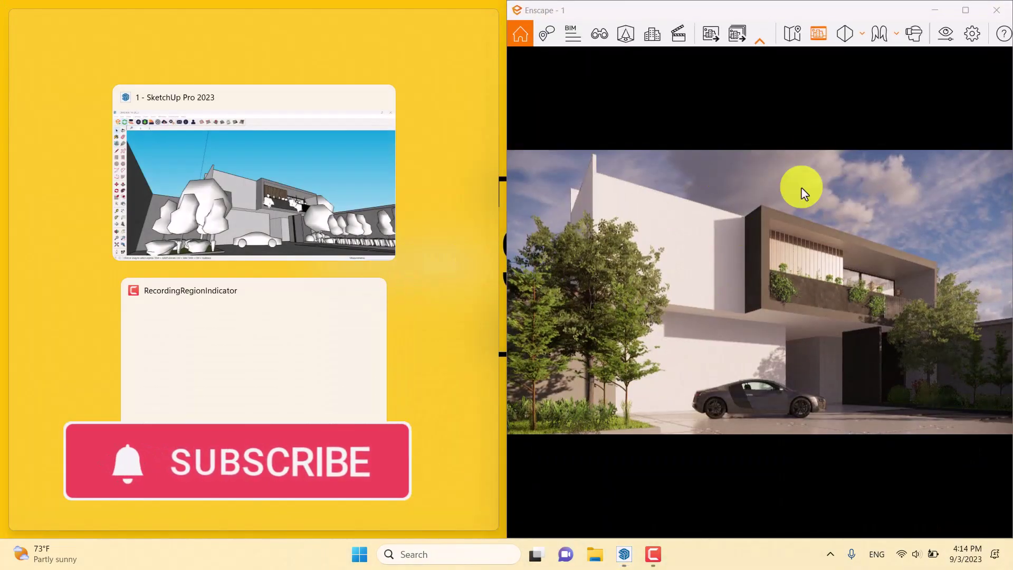
# Tile SketchUp on the left, orbit overhead, then start and cancel a Move copy of a tree.
pyautogui.click(176, 198)
pyautogui.moveTo(279, 253)
pyautogui.mouseDown(button='middle')
pyautogui.moveTo(278, 245)
pyautogui.moveTo(194, 499)
pyautogui.moveTo(362, 481)
pyautogui.moveTo(431, 308)
pyautogui.moveTo(163, 204)
pyautogui.moveTo(256, 270)
pyautogui.mouseUp(button='middle')
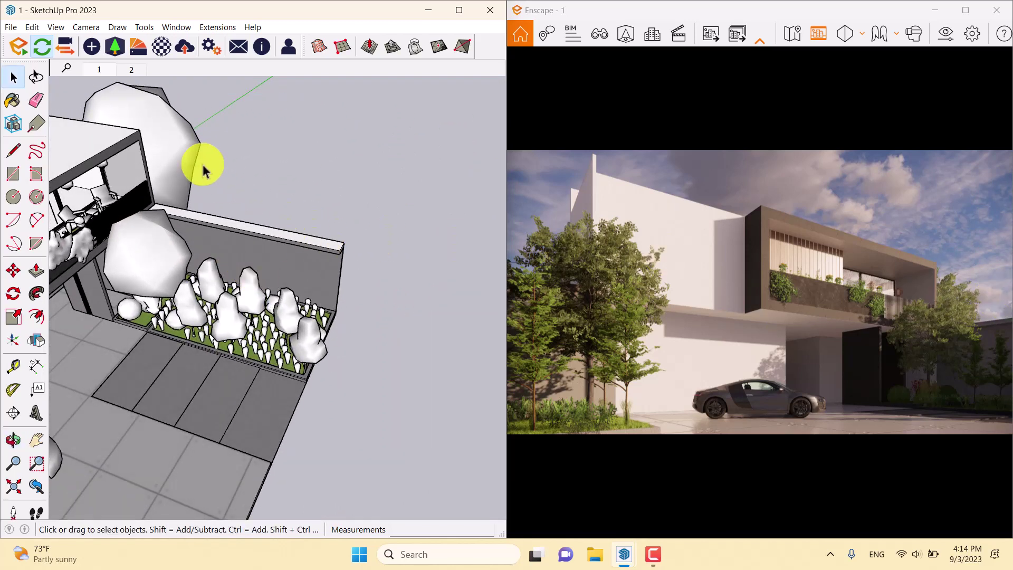
pyautogui.moveTo(170, 143); pyautogui.dragTo(269, 215, button='middle')
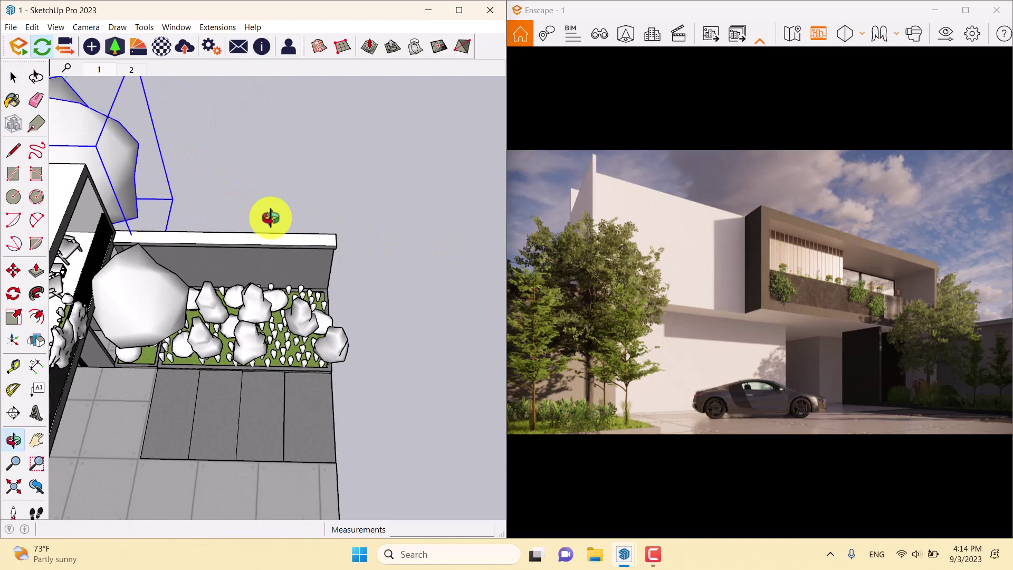
pyautogui.click(13, 270)
pyautogui.click(172, 232)
pyautogui.press('ctrl')
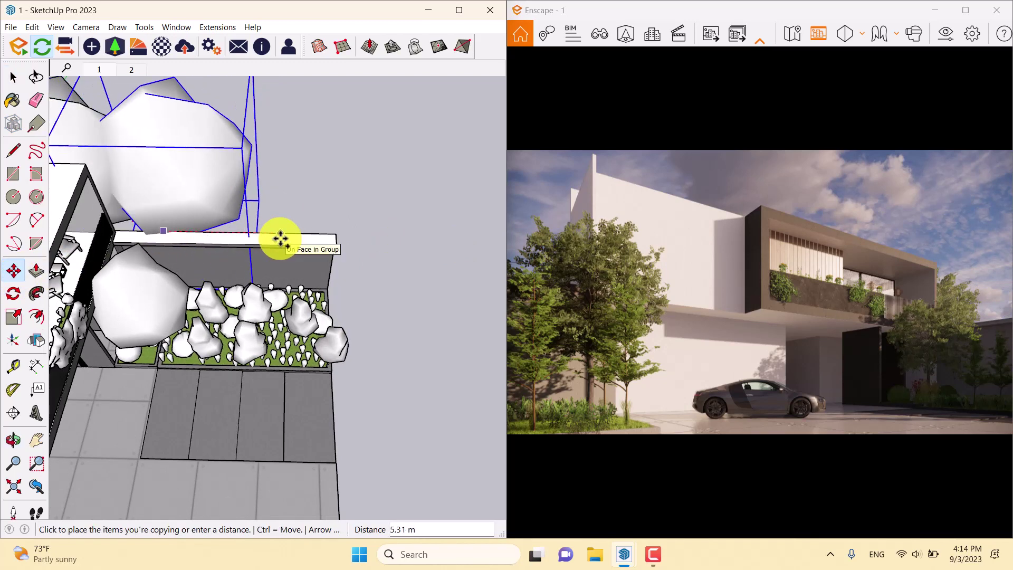
pyautogui.press('Escape')
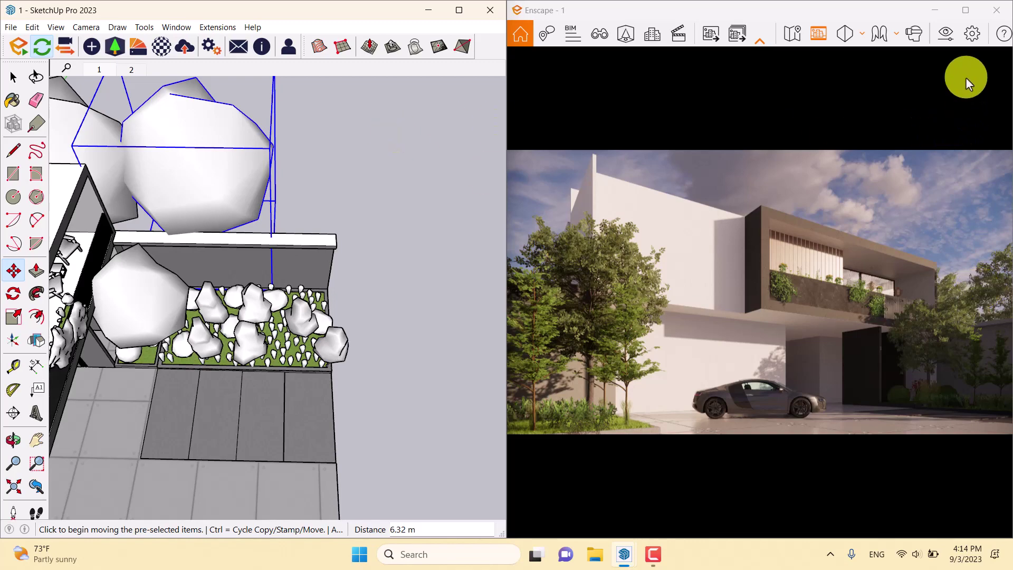
# Maximize Enscape and set the Visual Settings render style to White.
pyautogui.click(950, 39)
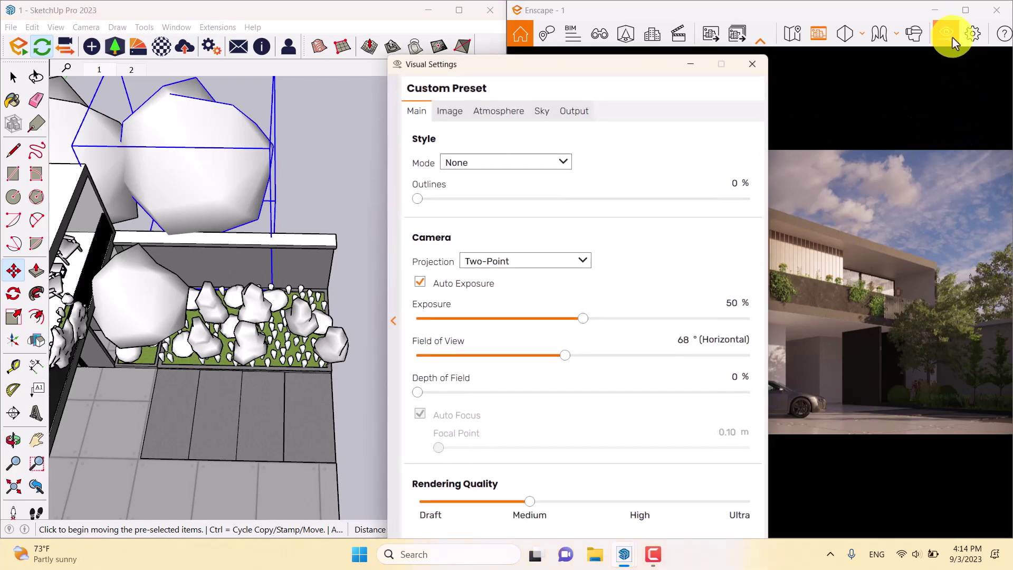
pyautogui.click(968, 13)
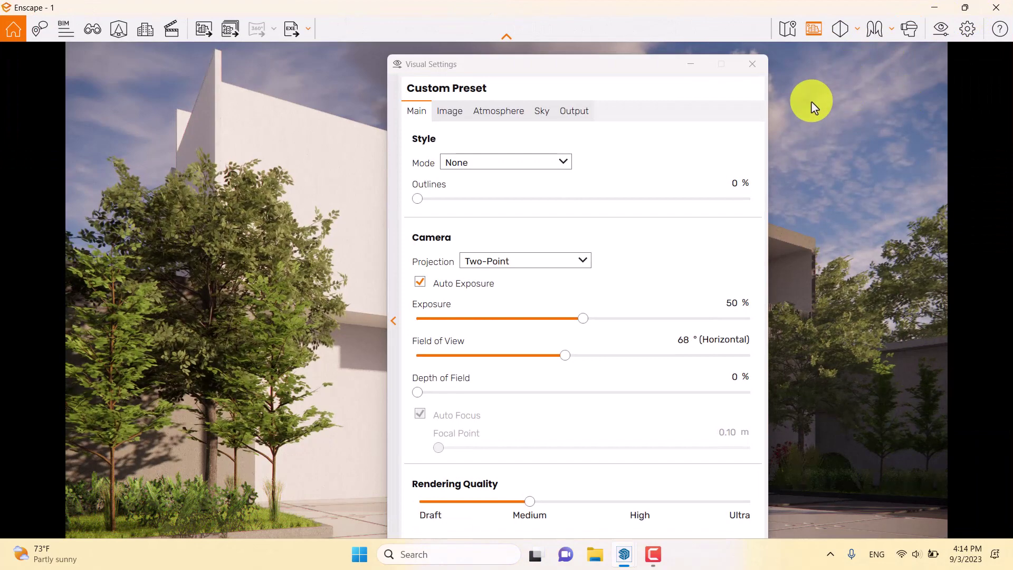
pyautogui.click(511, 163)
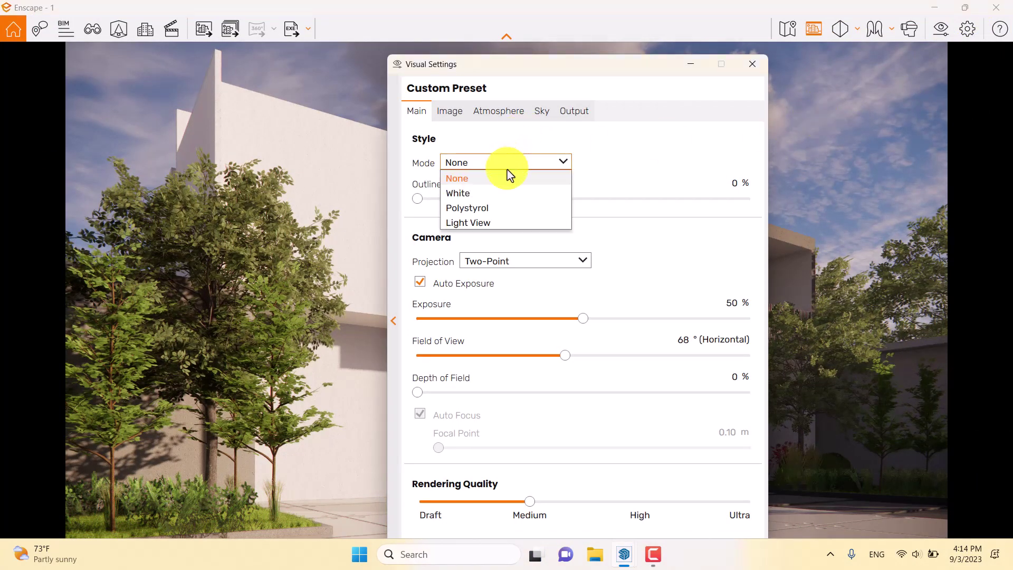
pyautogui.click(491, 193)
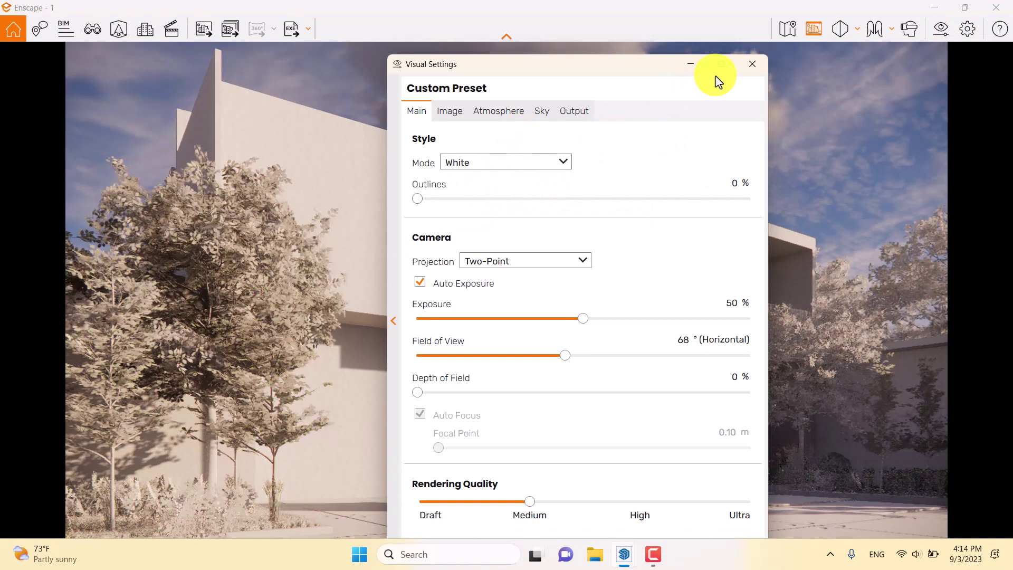
pyautogui.click(751, 64)
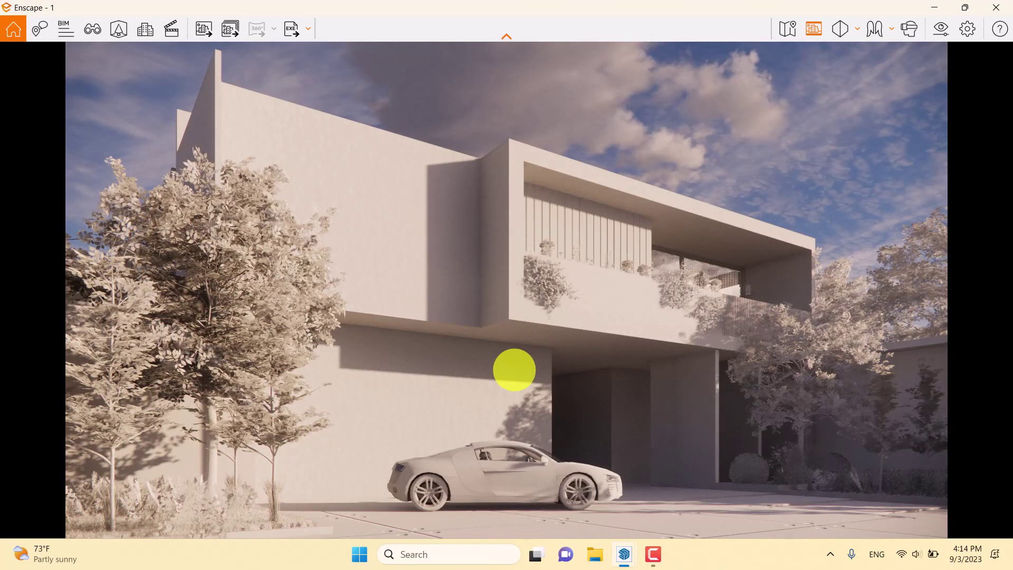
# Shift the time of day to early morning, settling on 06:51.
pyautogui.press('u')
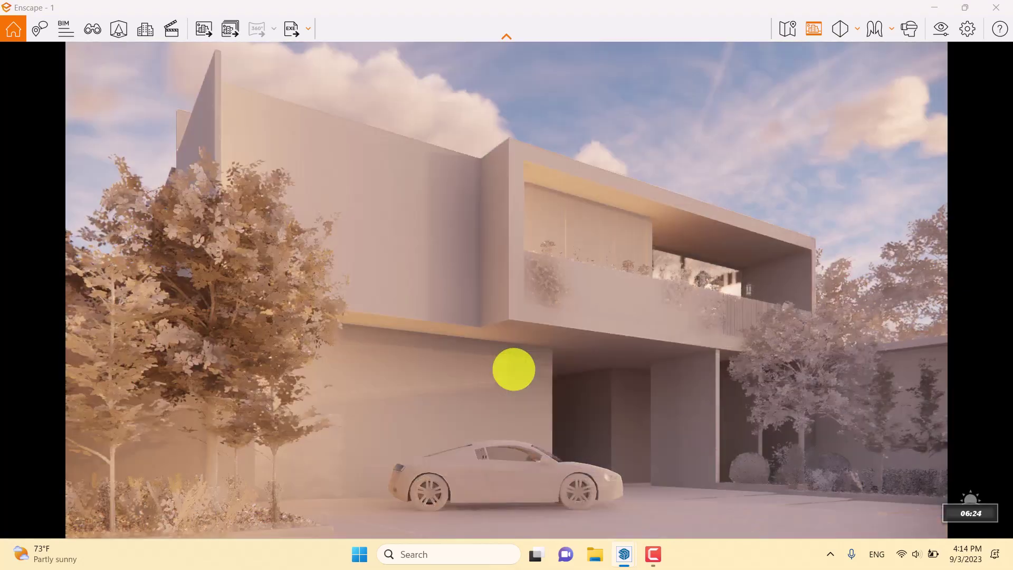
pyautogui.press('i')
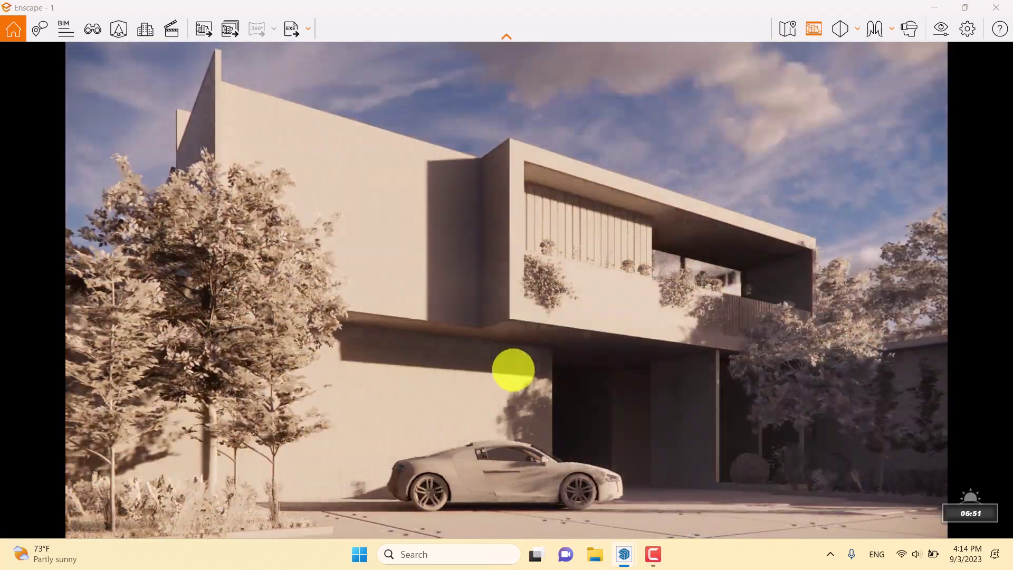
pyautogui.press('i')
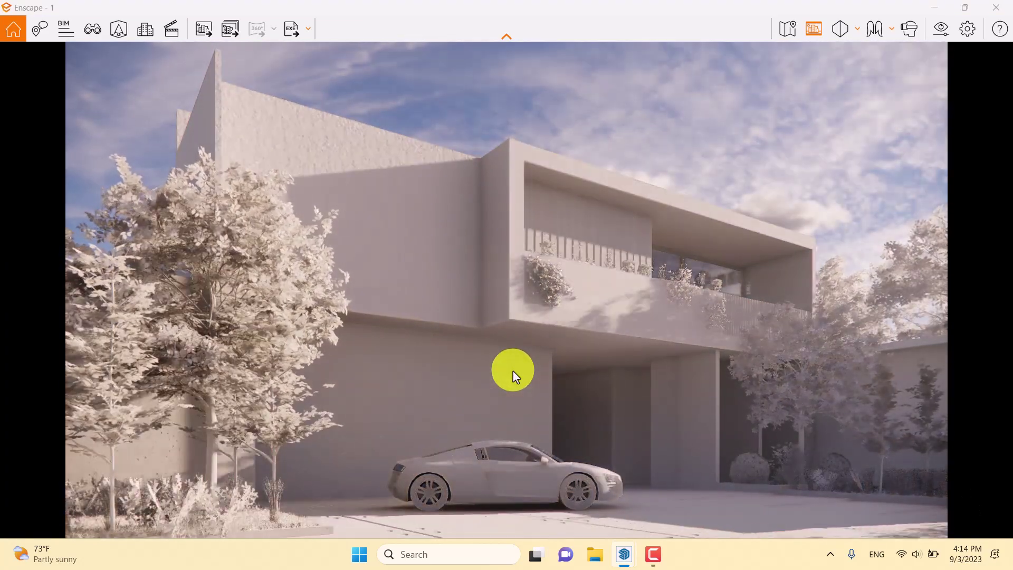
pyautogui.press('u')
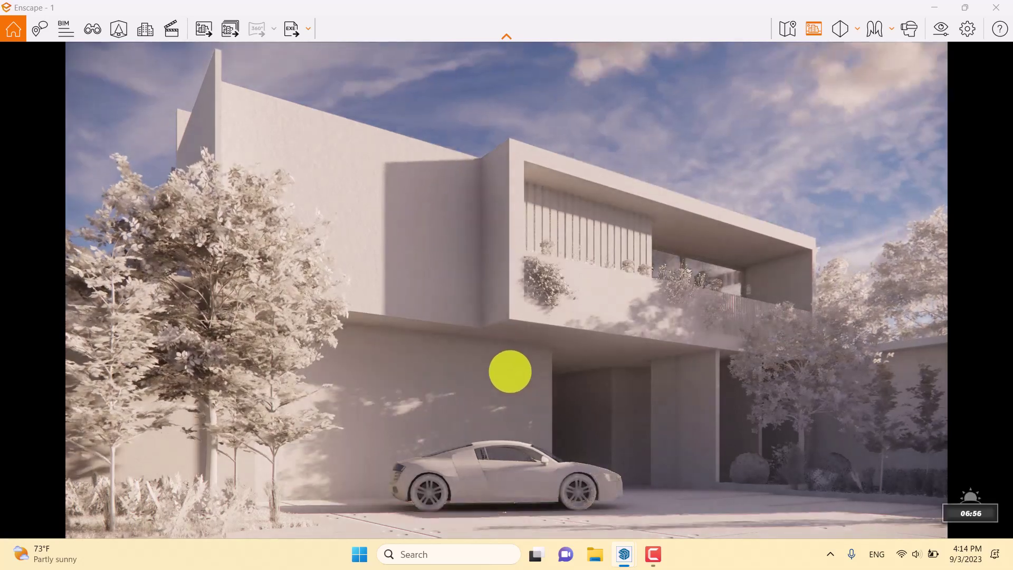
pyautogui.press('u')
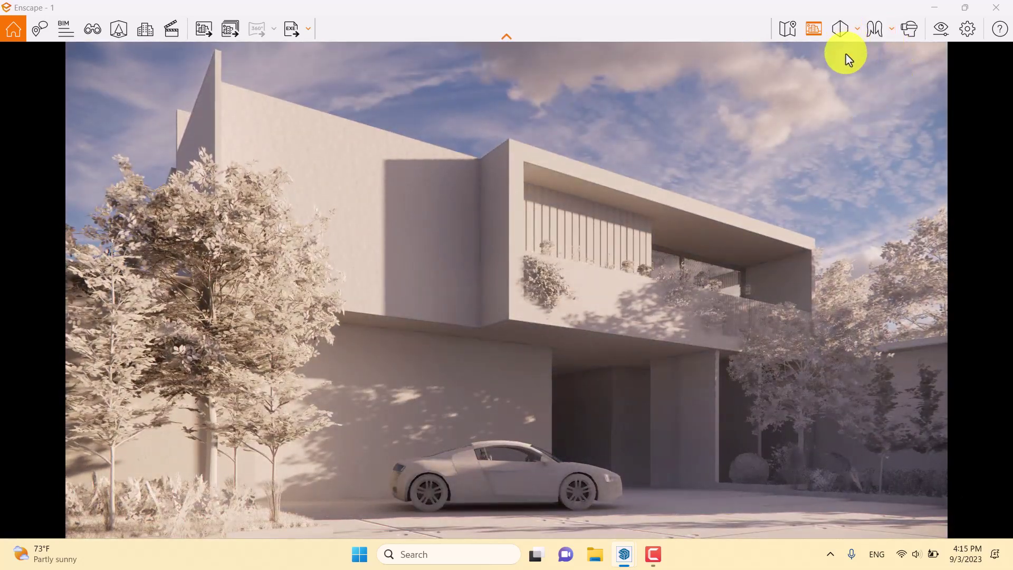
pyautogui.click(941, 29)
# Set the Visual Settings render style back to None for full materials.
pyautogui.click(520, 163)
pyautogui.click(506, 163)
pyautogui.press('Up')
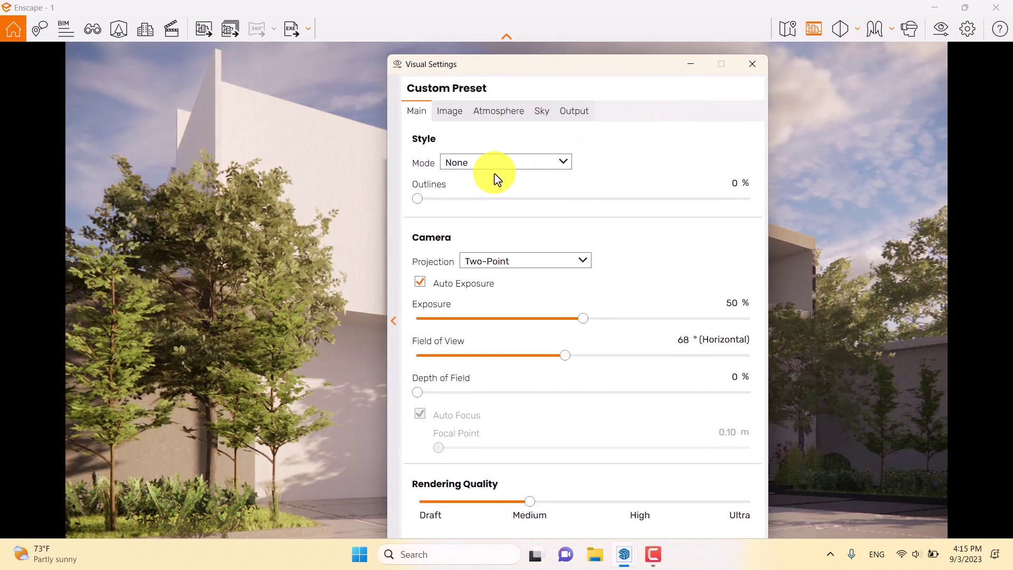
pyautogui.click(753, 63)
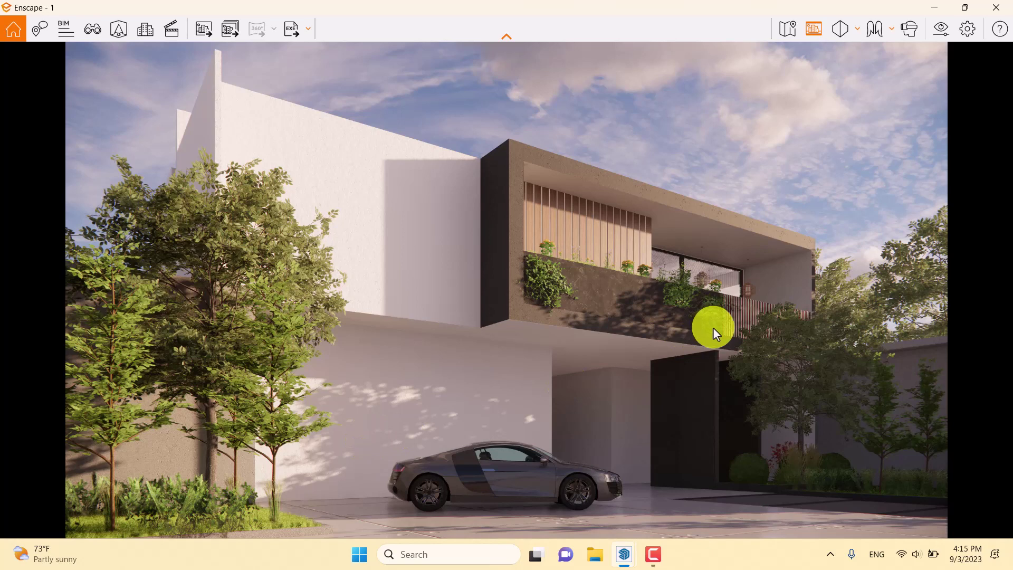
# Raise the exposure from 50% to 52%.
pyautogui.click(941, 29)
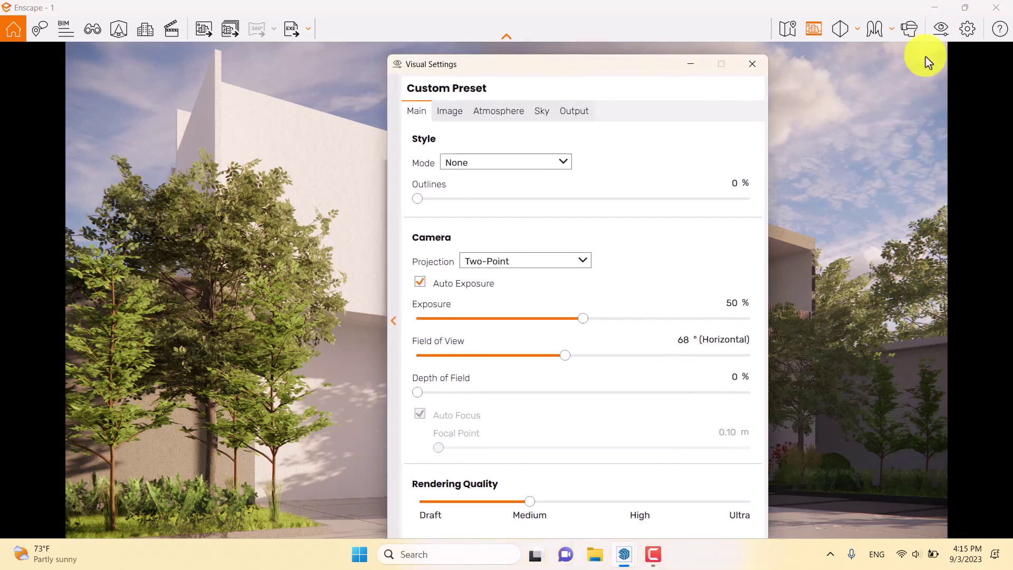
pyautogui.moveTo(582, 318); pyautogui.dragTo(602, 319)
pyautogui.click(733, 304)
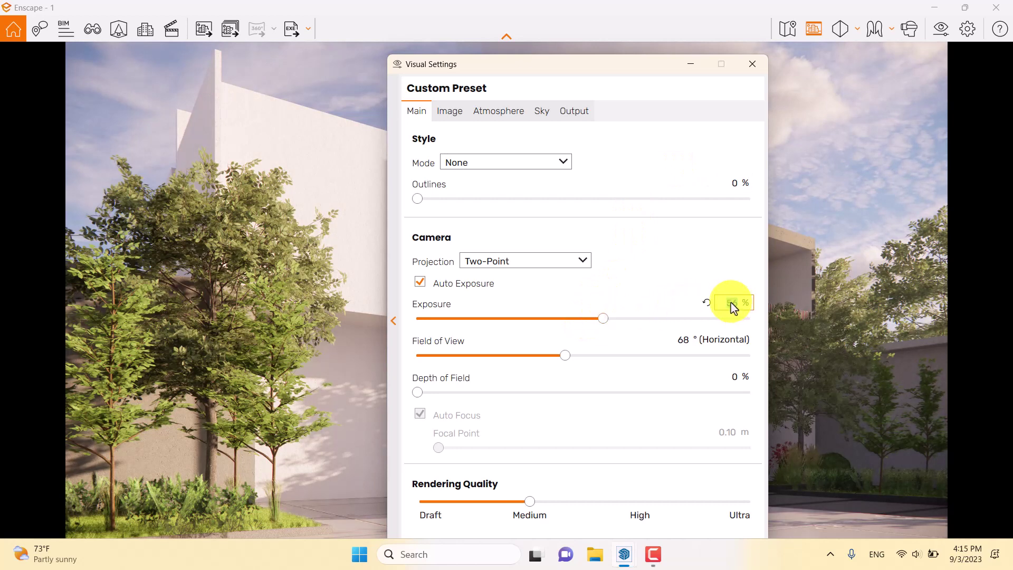
pyautogui.write('2')
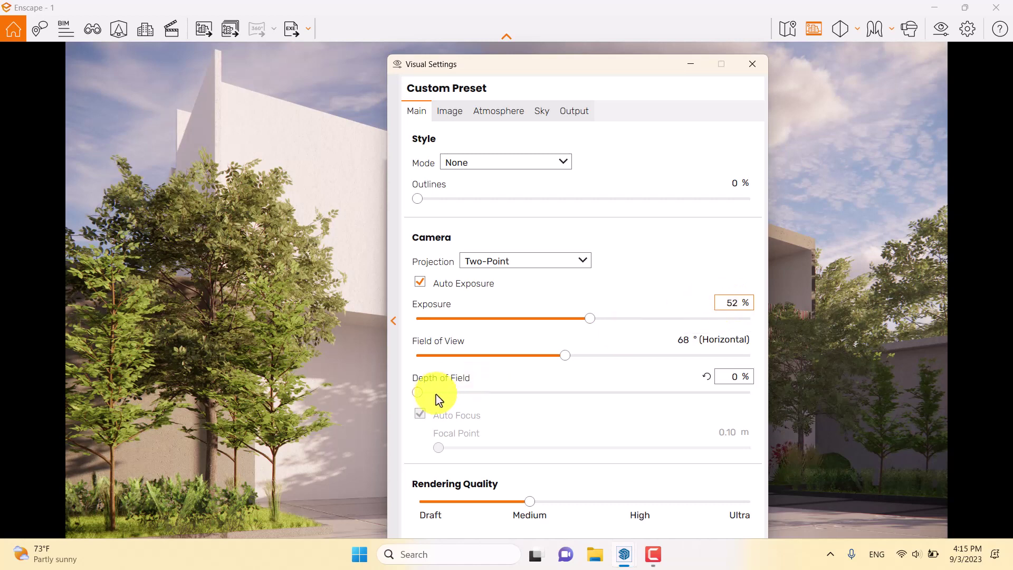
# Set the focal point to 16 m and depth of field to 11%.
pyautogui.moveTo(416, 399); pyautogui.dragTo(484, 397)
pyautogui.moveTo(481, 66); pyautogui.dragTo(94, 29)
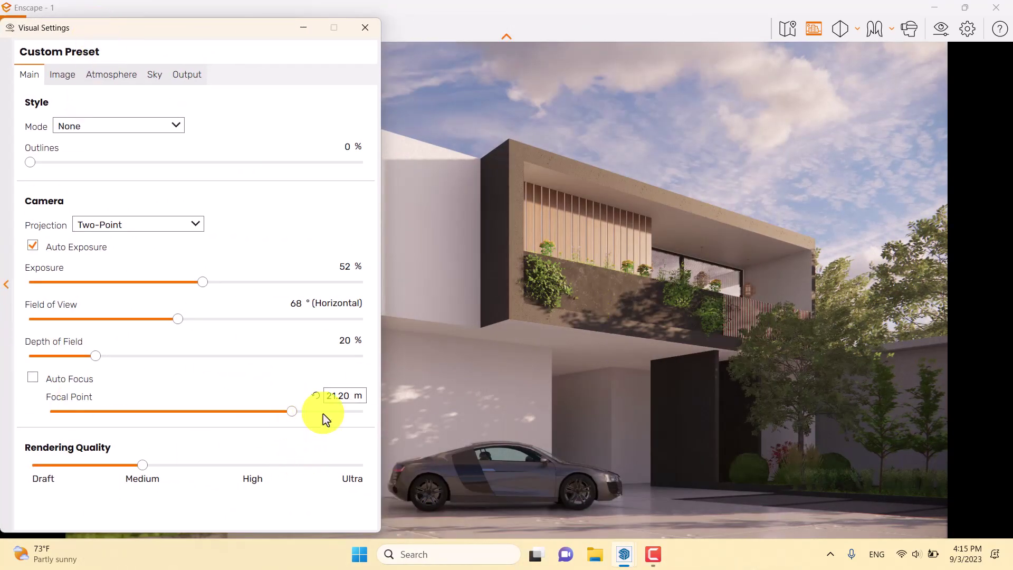
pyautogui.moveTo(298, 410); pyautogui.dragTo(275, 403)
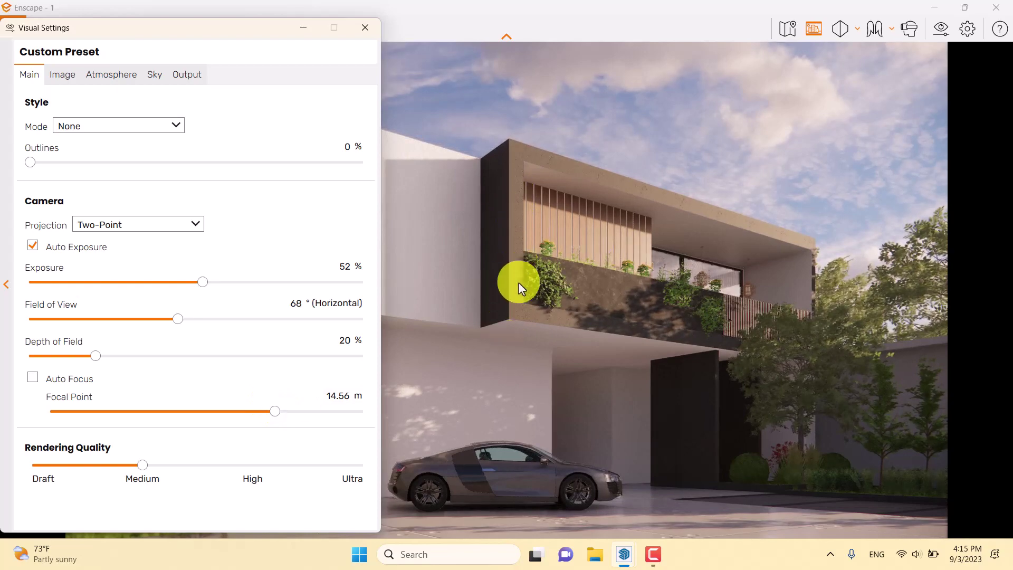
pyautogui.moveTo(275, 411); pyautogui.dragTo(280, 409)
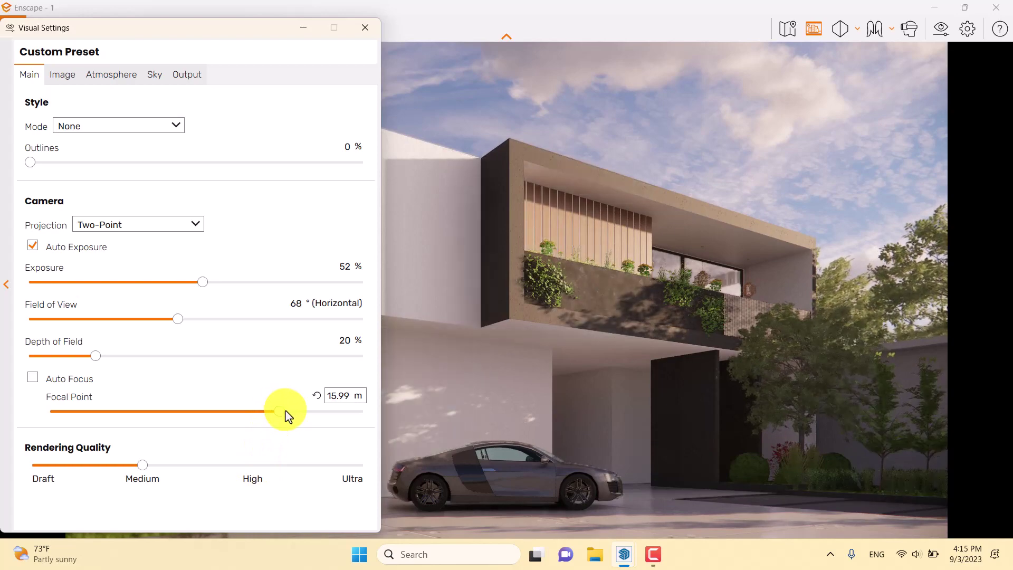
pyautogui.write('6')
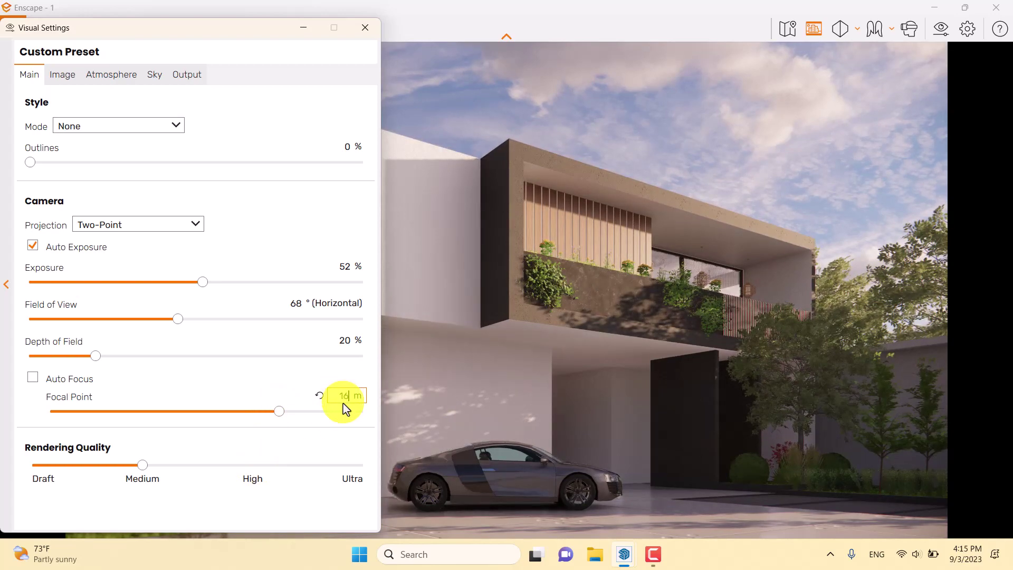
pyautogui.press('Return')
pyautogui.click(346, 341)
pyautogui.write('11')
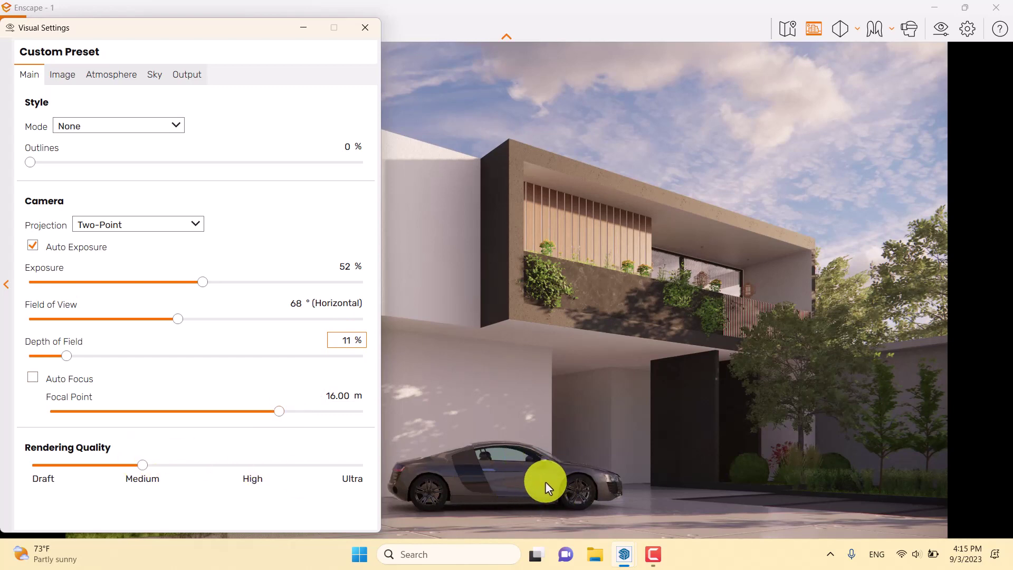
# Rotate the car to a new heading on the driveway and apply the edit to the model.
pyautogui.click(365, 27)
pyautogui.click(122, 31)
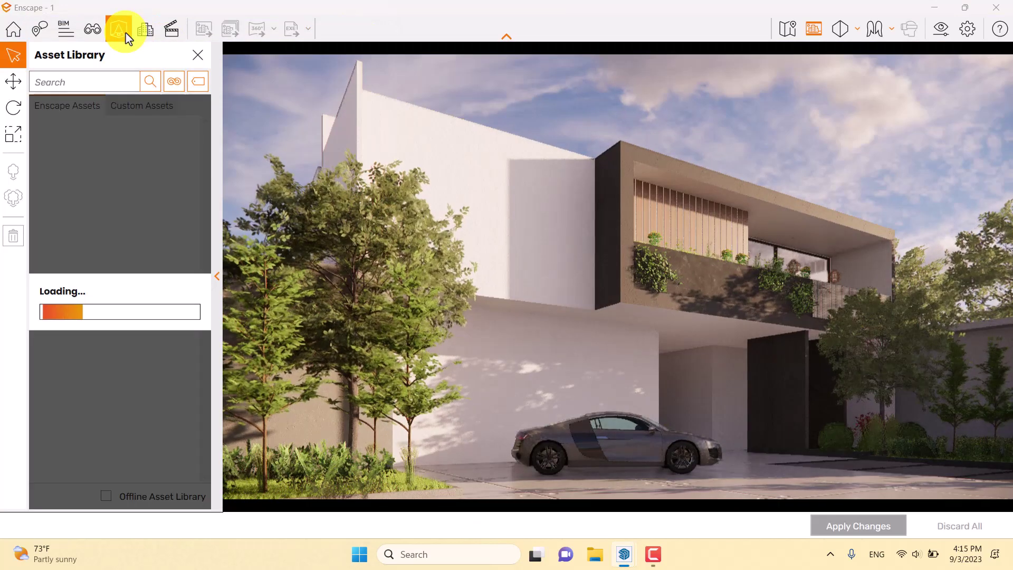
pyautogui.click(594, 419)
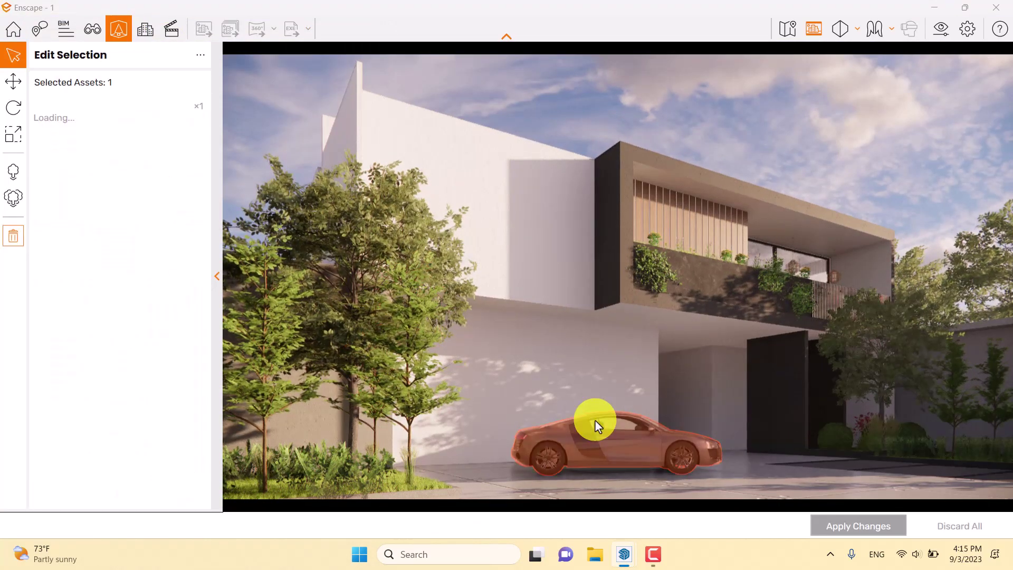
pyautogui.click(14, 107)
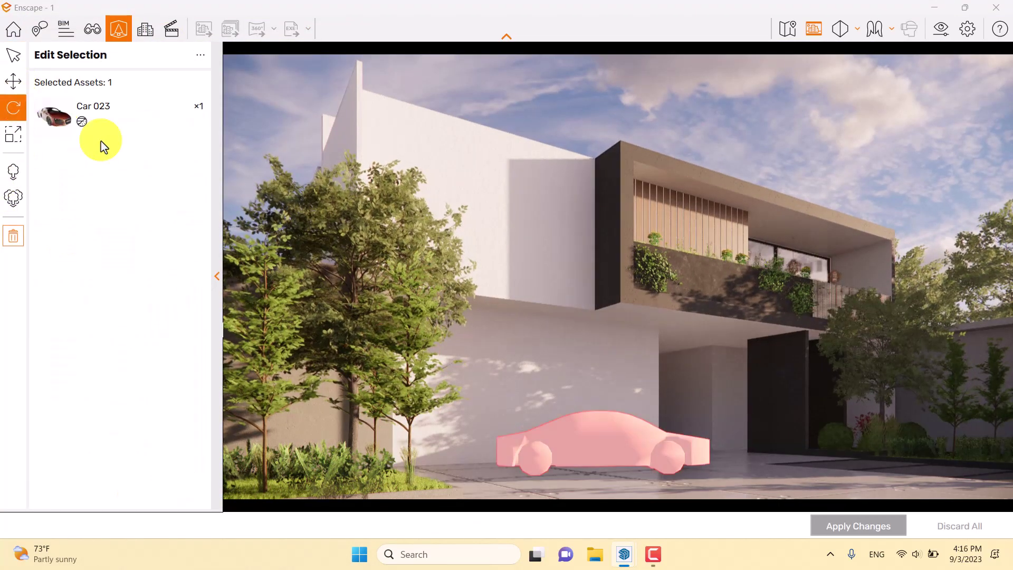
pyautogui.press('a')
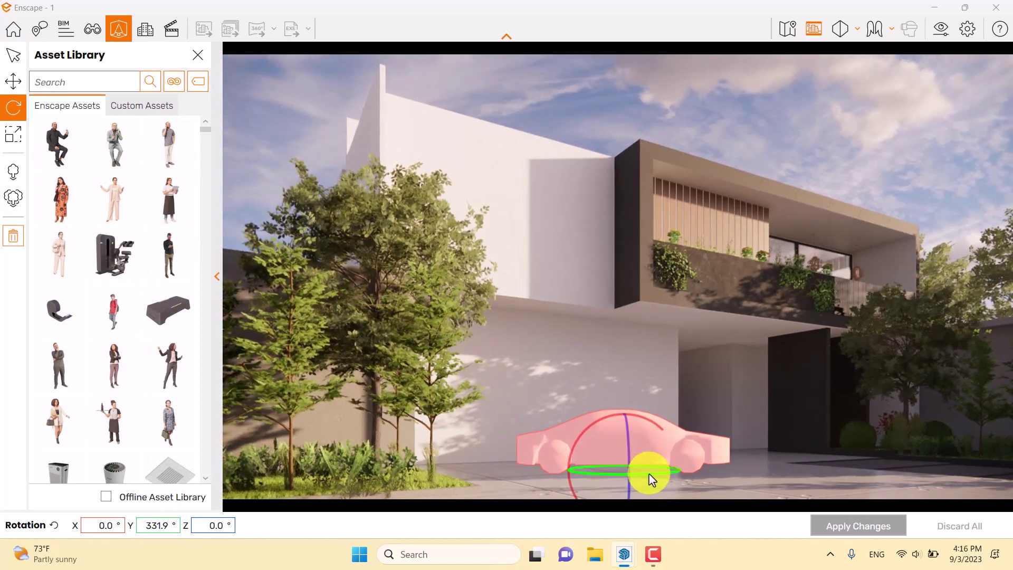
pyautogui.moveTo(648, 473); pyautogui.dragTo(622, 474)
pyautogui.click(13, 81)
pyautogui.press('q')
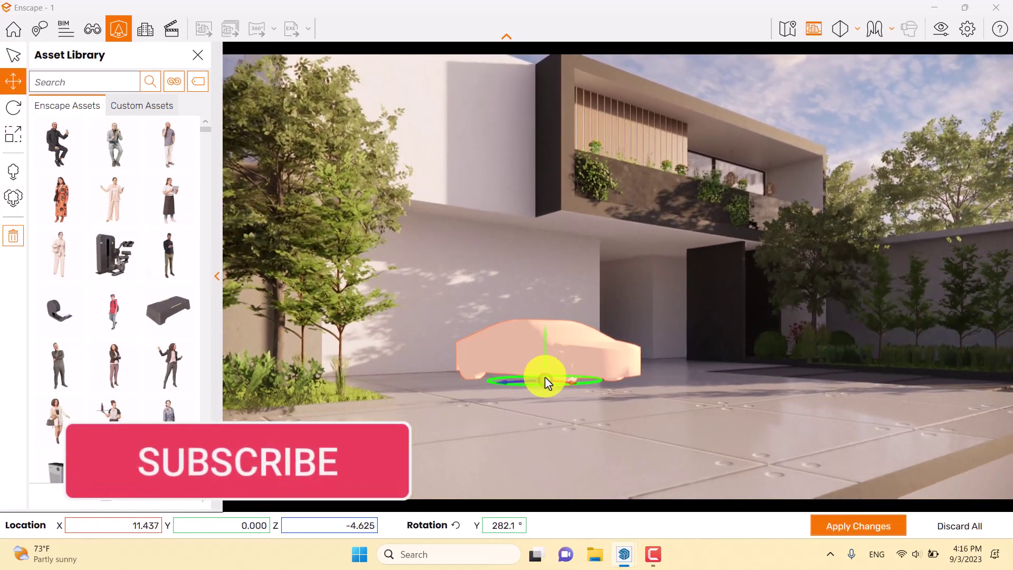
pyautogui.moveTo(544, 376); pyautogui.dragTo(631, 386)
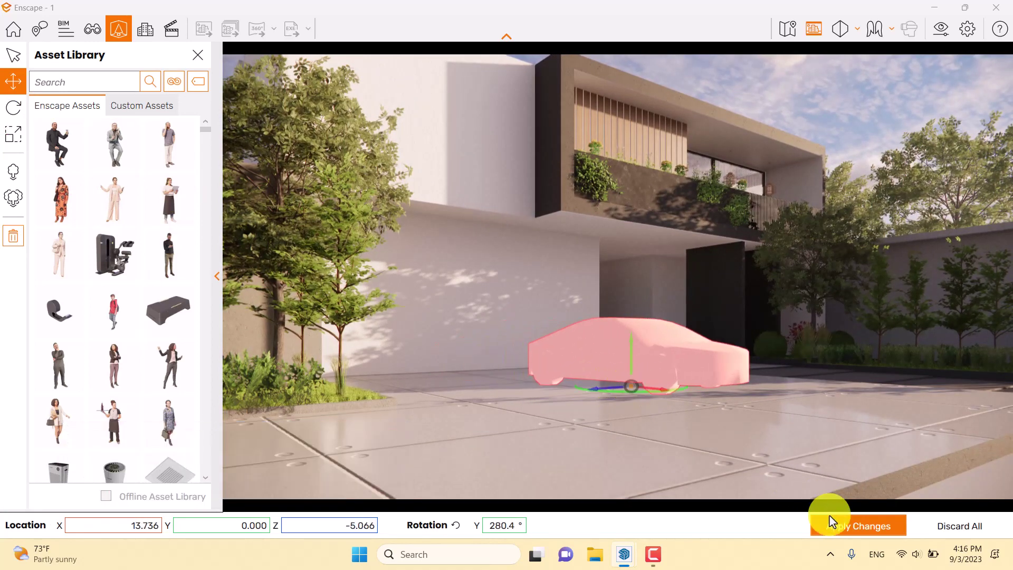
pyautogui.click(844, 525)
pyautogui.click(199, 56)
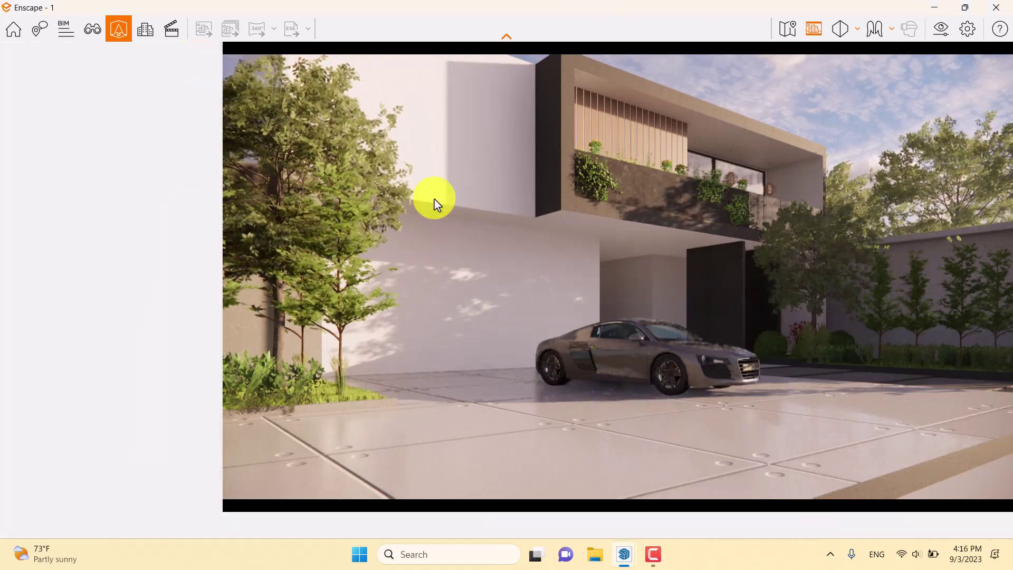
# Move the left-hand tree further left and apply its new position.
pyautogui.moveTo(537, 333); pyautogui.dragTo(513, 329)
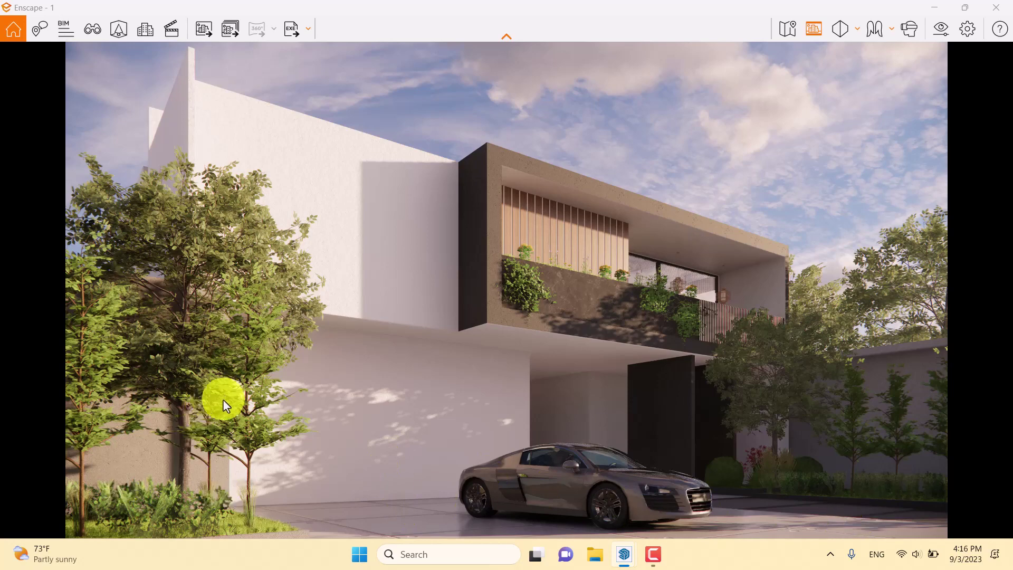
pyautogui.click(122, 27)
pyautogui.click(318, 226)
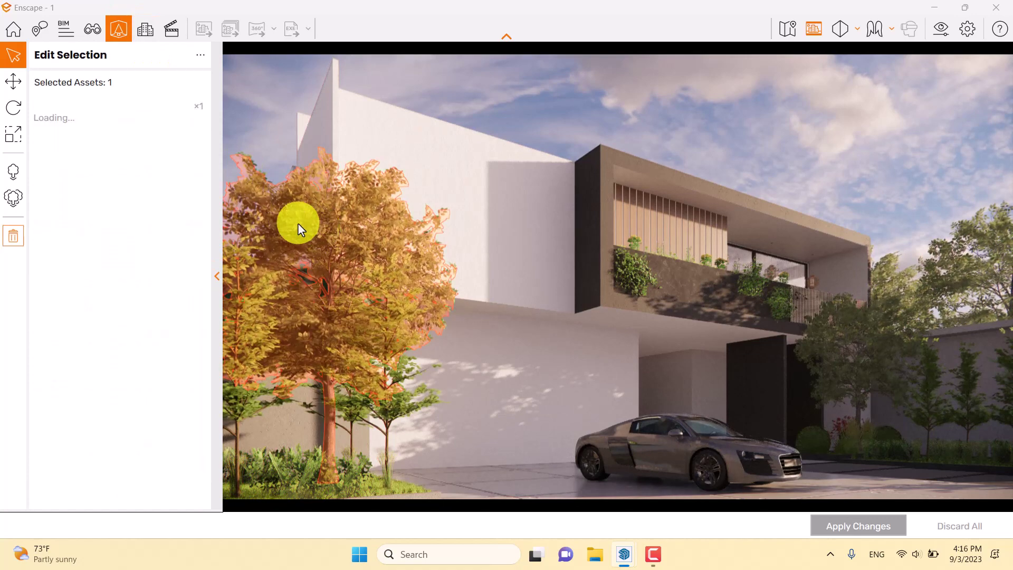
pyautogui.click(13, 80)
pyautogui.moveTo(338, 486); pyautogui.dragTo(272, 493)
pyautogui.click(868, 526)
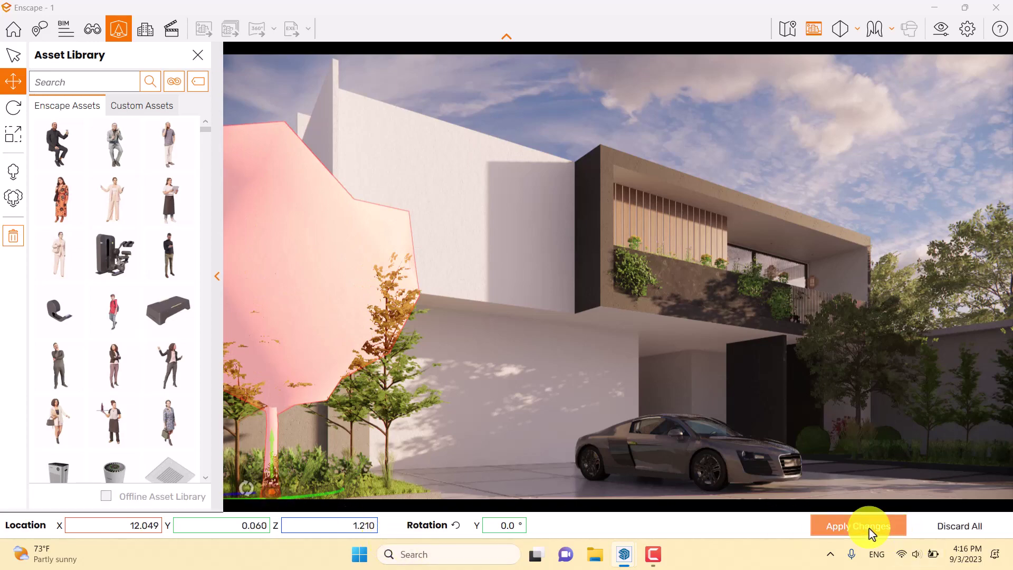
pyautogui.click(199, 56)
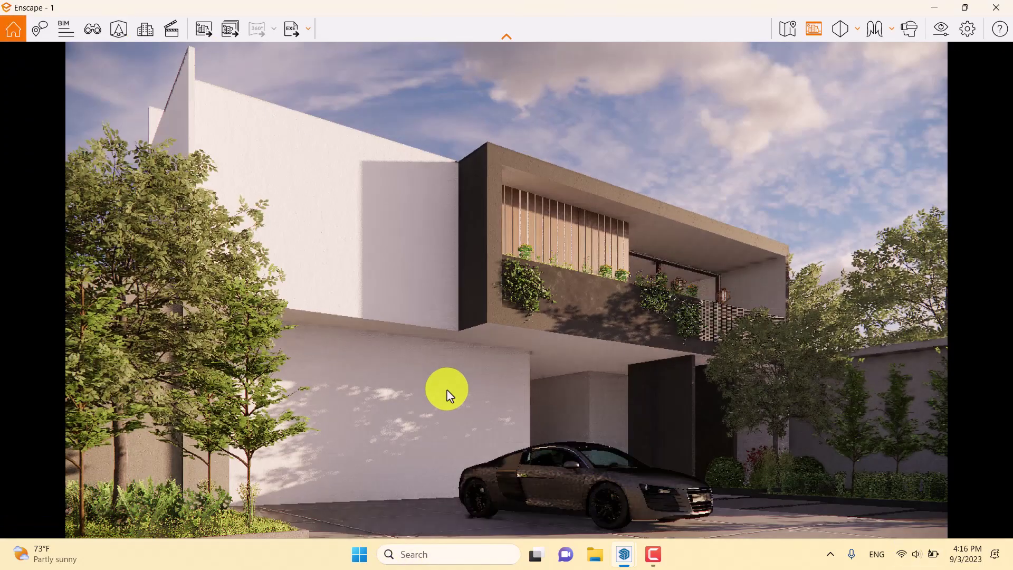
pyautogui.click(951, 30)
# Turn on automatic contrast and set saturation to 106%.
pyautogui.moveTo(380, 23); pyautogui.dragTo(73, 23)
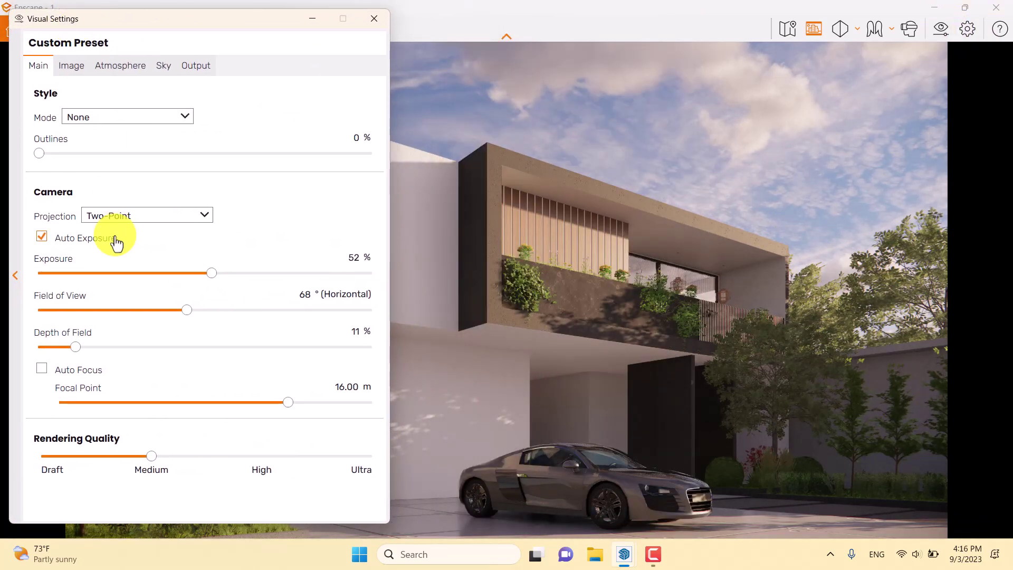
pyautogui.click(72, 68)
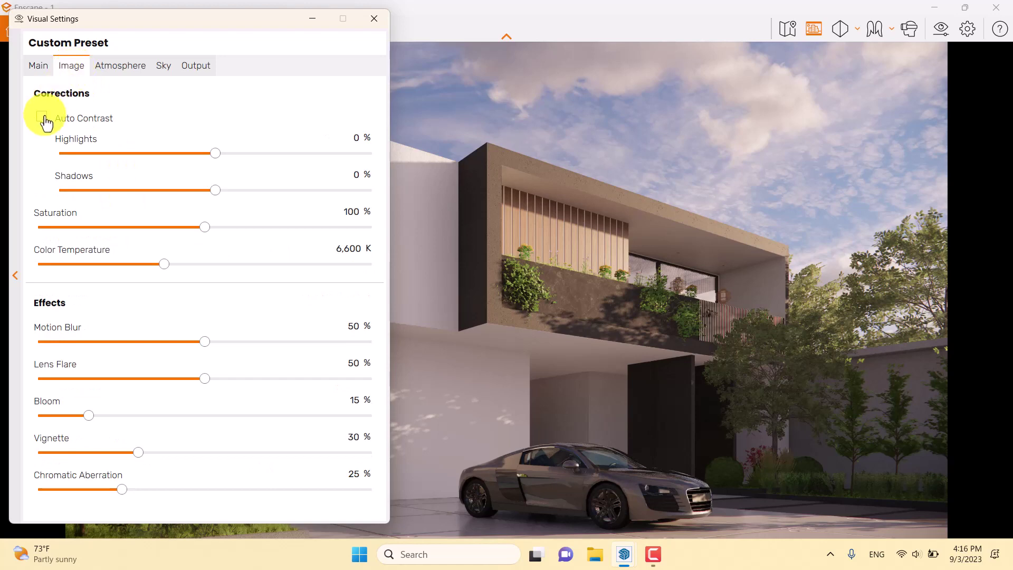
pyautogui.click(42, 123)
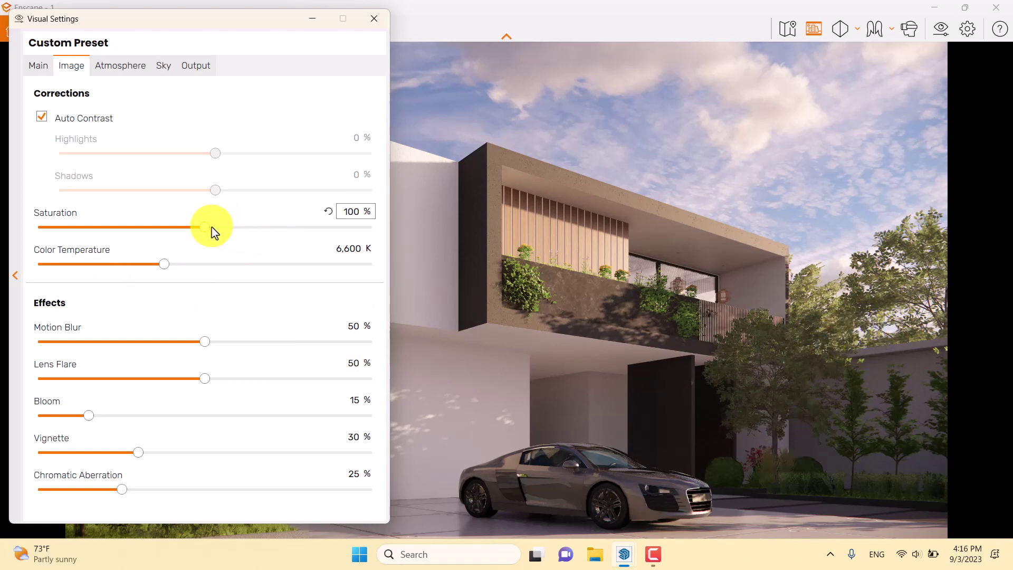
pyautogui.moveTo(207, 228); pyautogui.dragTo(216, 227)
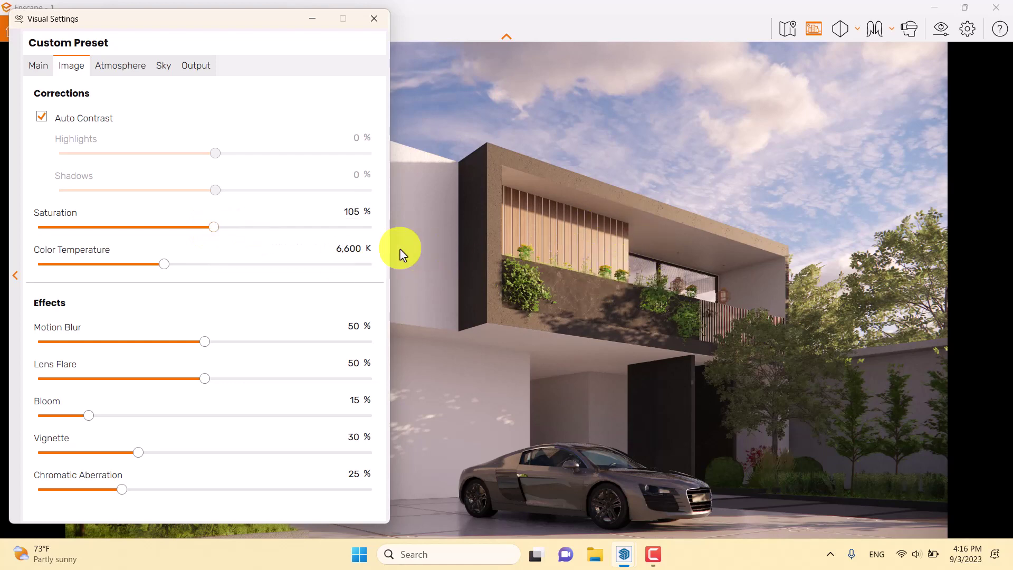
pyautogui.click(361, 212)
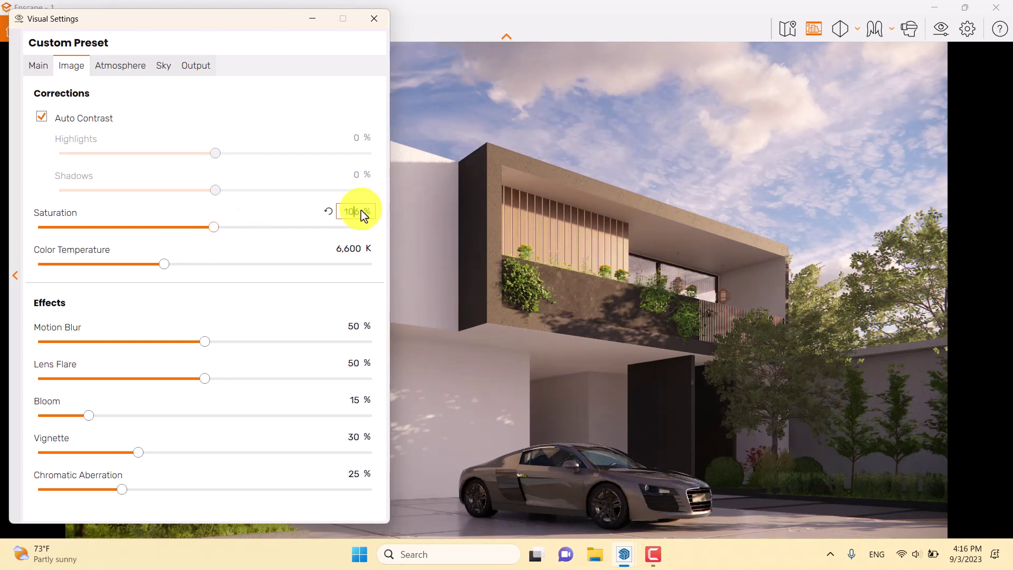
pyautogui.write('106')
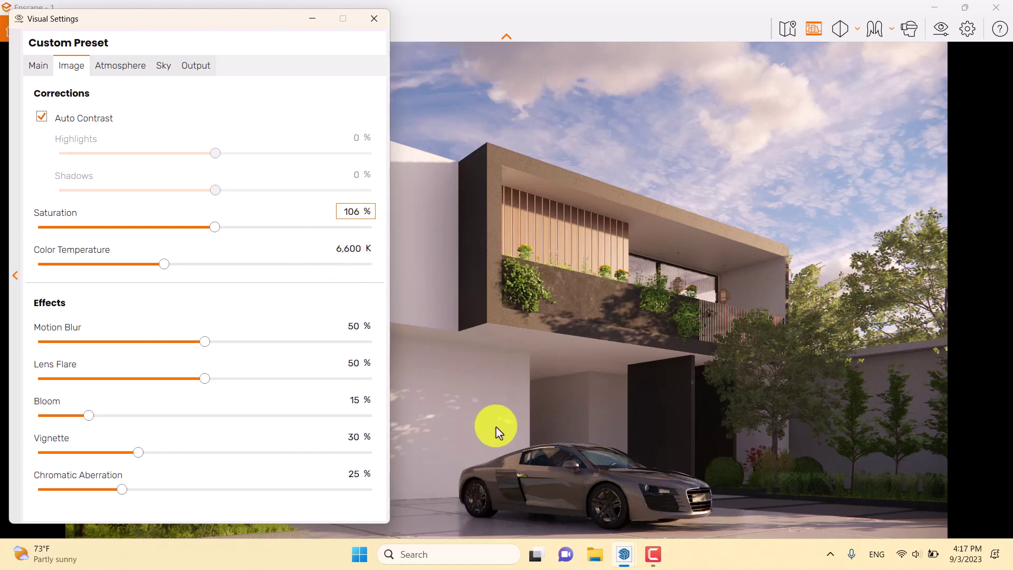
# Set colour temperature 9,400 K and vignette 10%; zero motion blur, lens flare, bloom, chromatic aberration.
pyautogui.moveTo(165, 266); pyautogui.dragTo(246, 269)
pyautogui.click(349, 248)
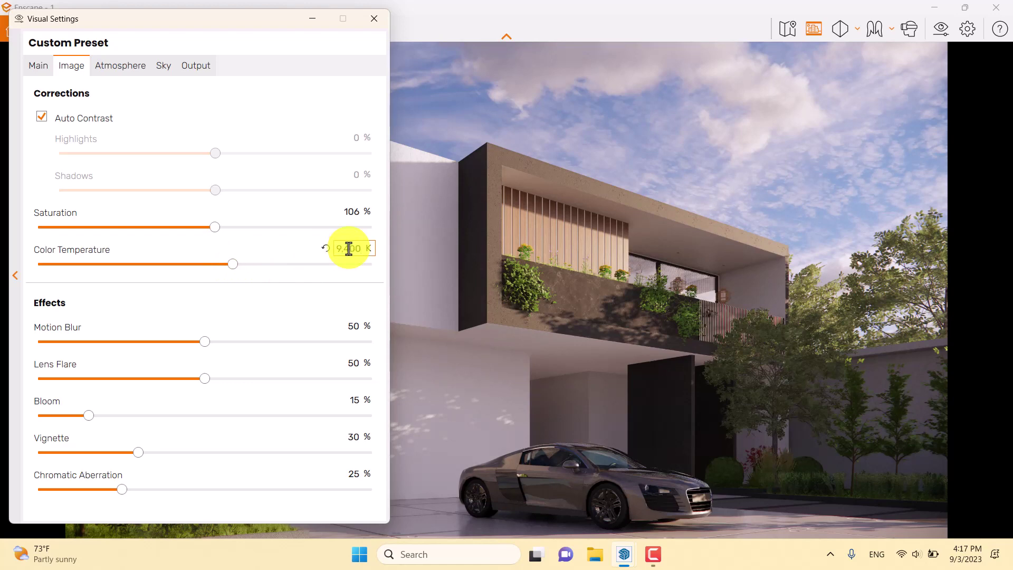
pyautogui.moveTo(207, 342); pyautogui.dragTo(89, 347)
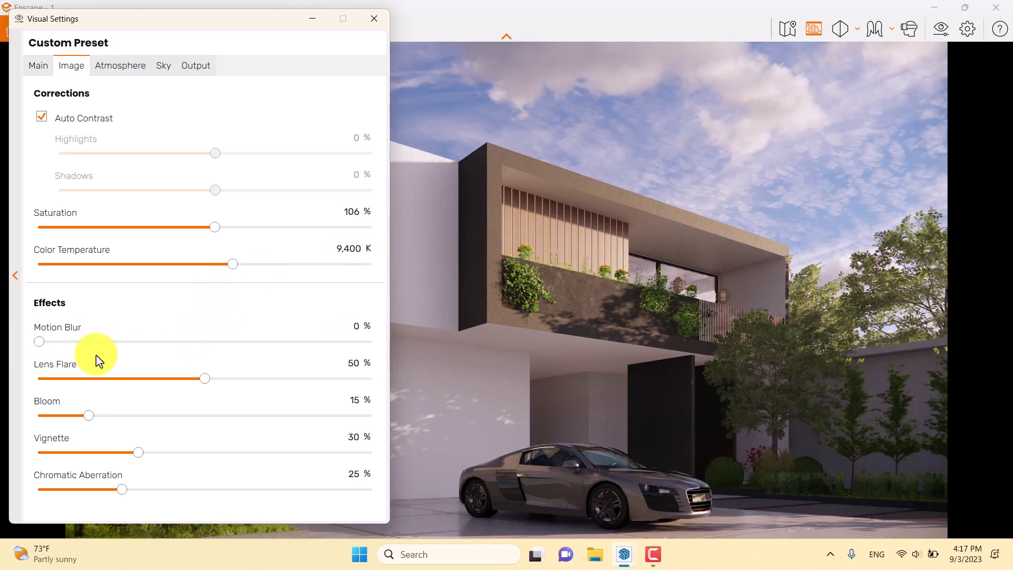
pyautogui.moveTo(204, 377); pyautogui.dragTo(7, 400)
pyautogui.moveTo(87, 416); pyautogui.dragTo(20, 433)
pyautogui.click(356, 438)
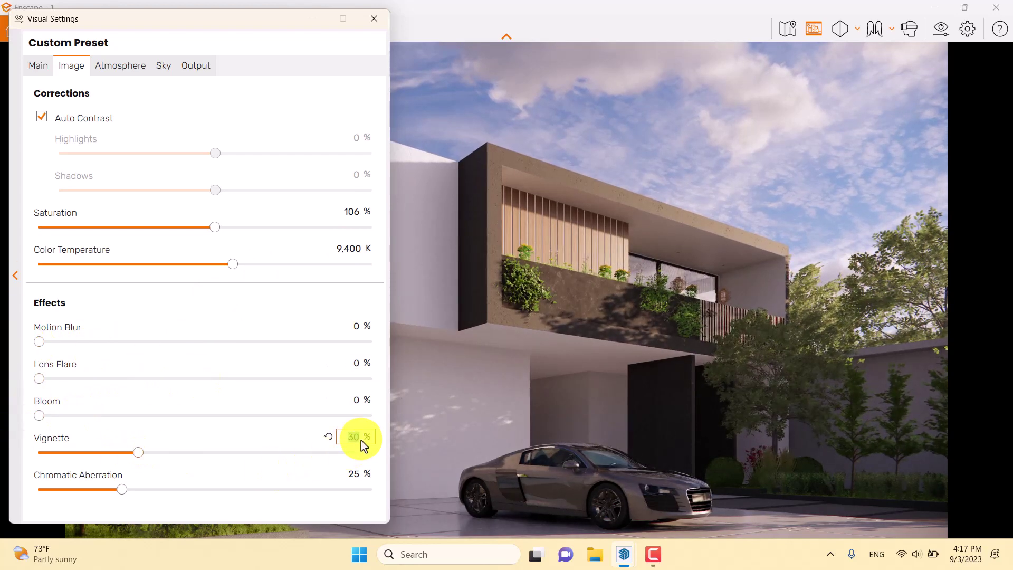
pyautogui.write('10')
pyautogui.click(353, 474)
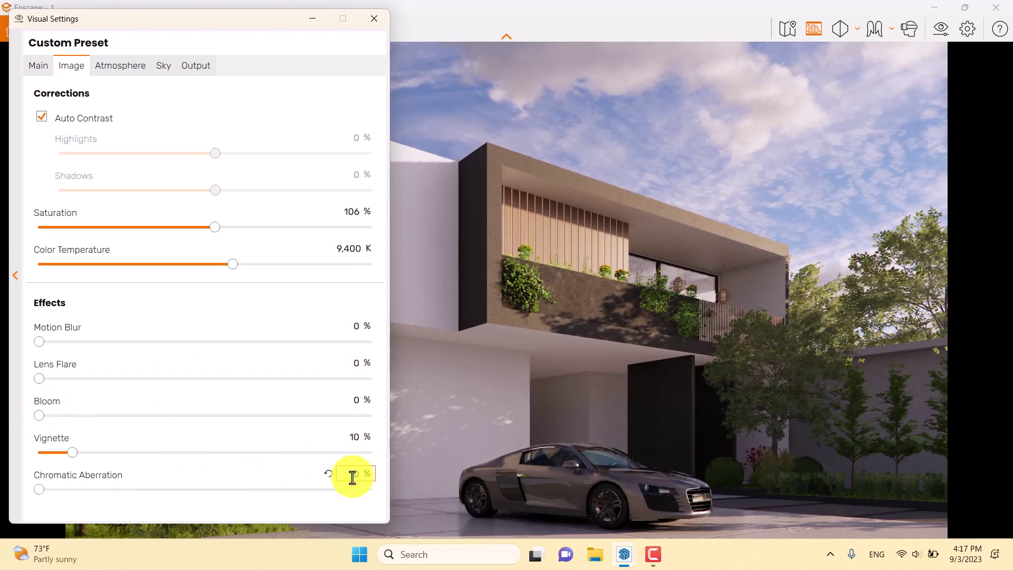
# Remove fog and wind, and set sun brightness to 39% and night sky brightness to 0%.
pyautogui.click(132, 67)
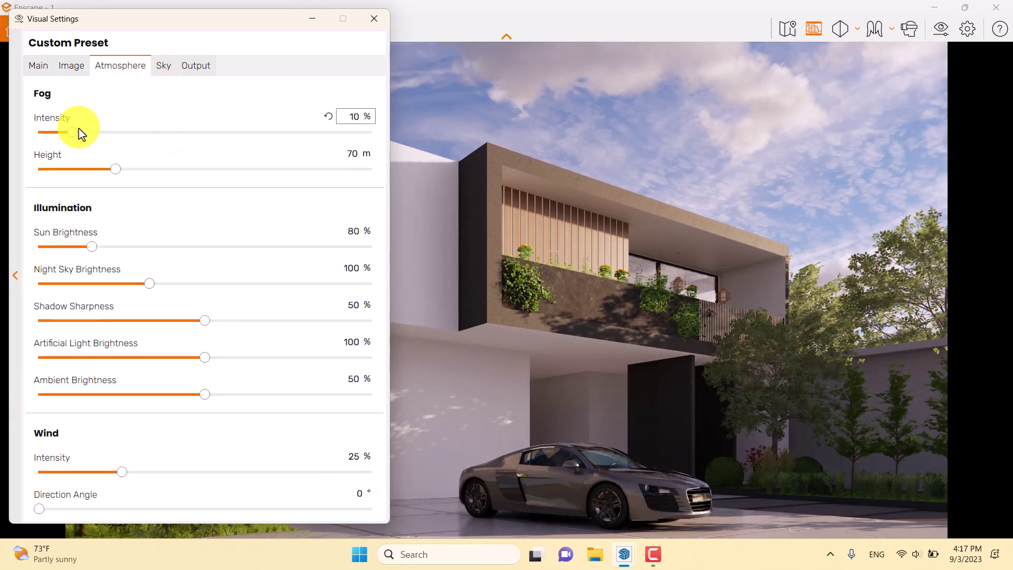
pyautogui.moveTo(53, 135); pyautogui.dragTo(13, 134)
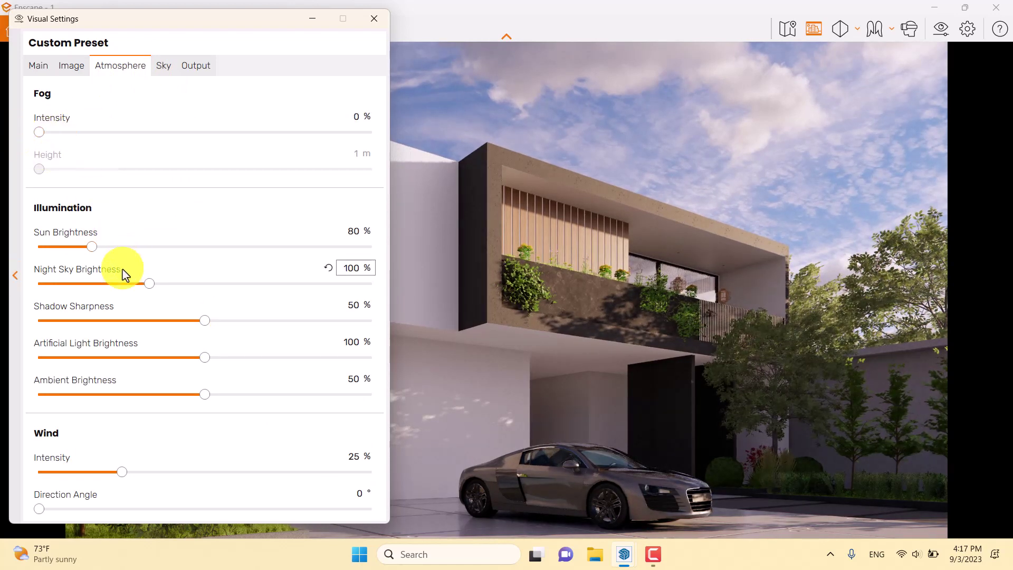
pyautogui.moveTo(124, 473); pyautogui.dragTo(2, 472)
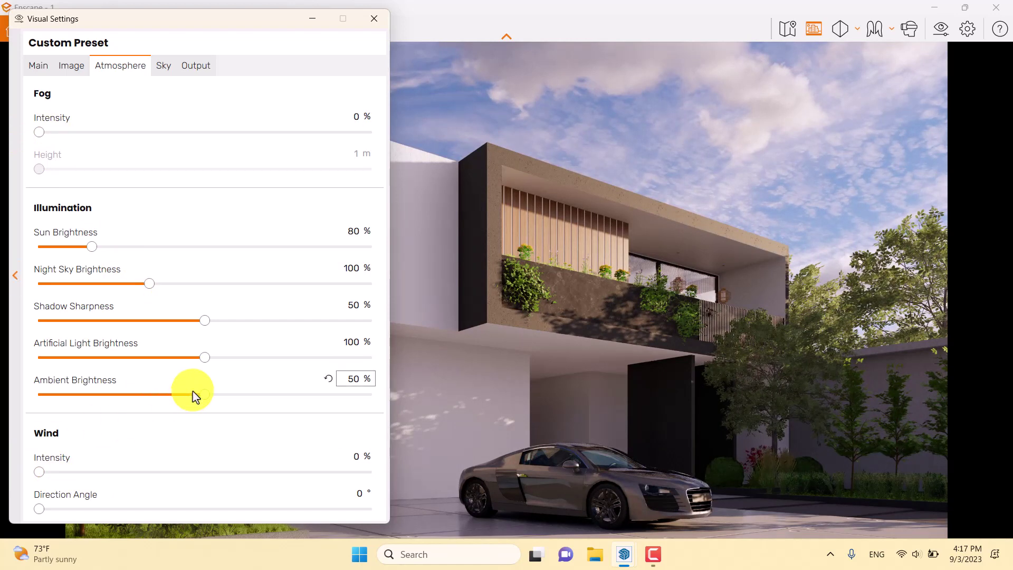
pyautogui.moveTo(93, 247); pyautogui.dragTo(65, 265)
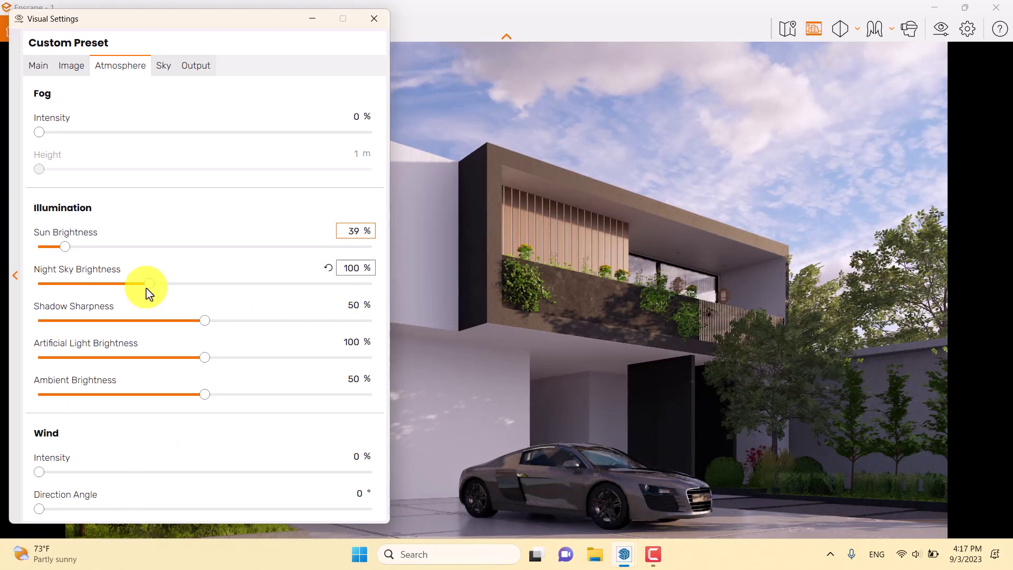
pyautogui.moveTo(145, 287); pyautogui.dragTo(84, 286)
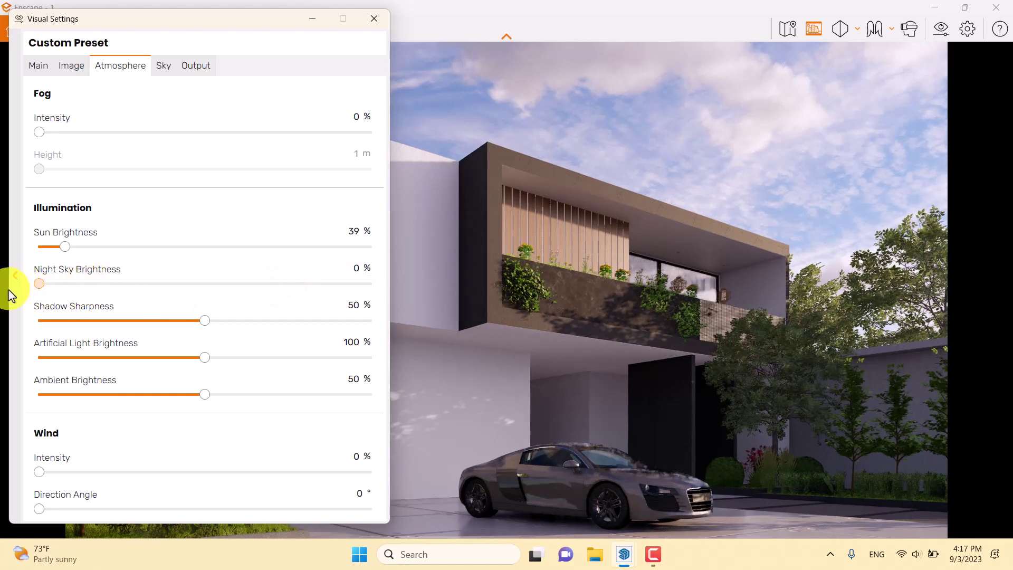
# Sharpen shadows to 88% and check the render, with artificial light at 100%.
pyautogui.moveTo(216, 20); pyautogui.dragTo(891, 84)
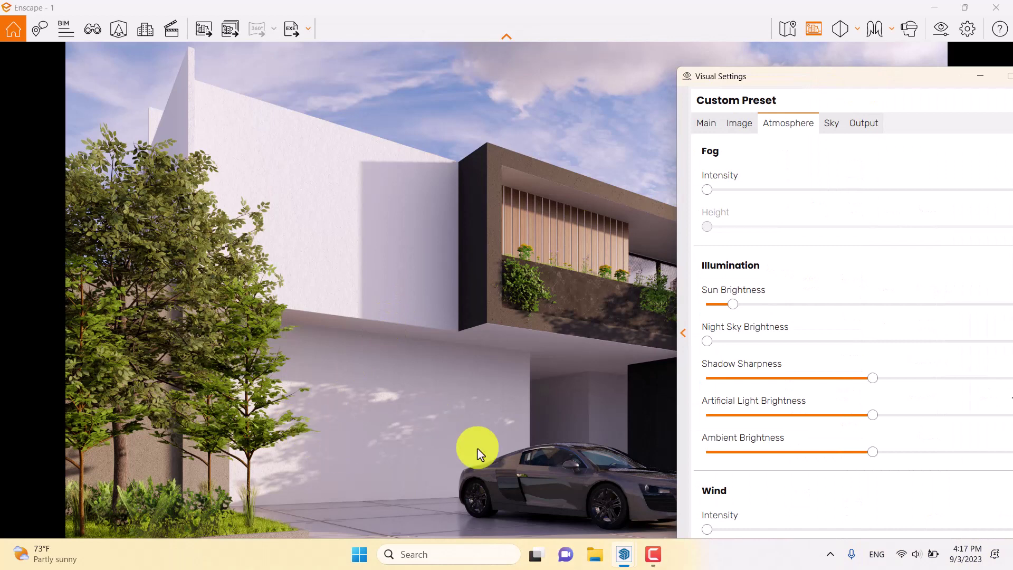
pyautogui.moveTo(873, 378); pyautogui.dragTo(922, 381)
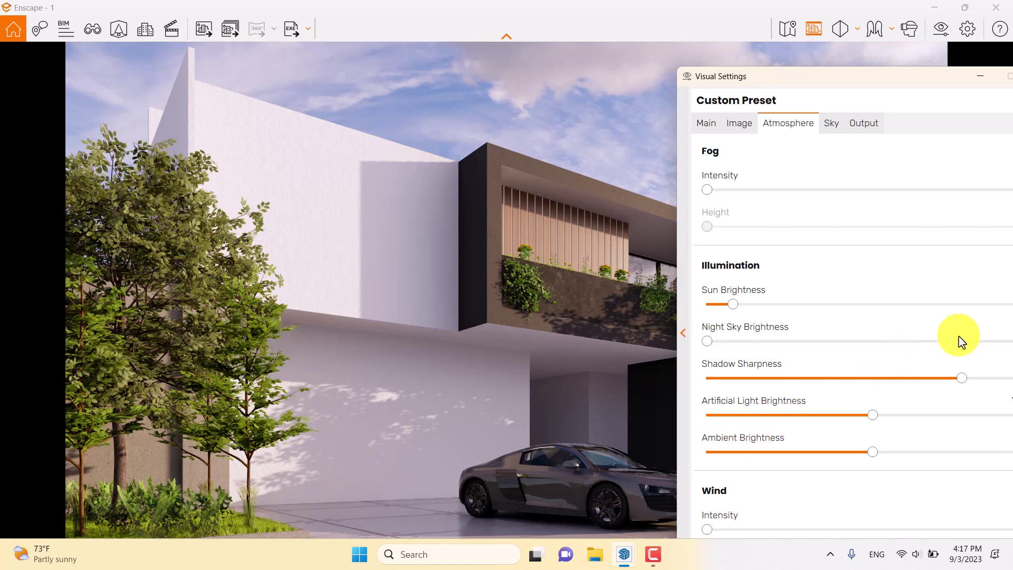
pyautogui.moveTo(823, 74); pyautogui.dragTo(482, 68)
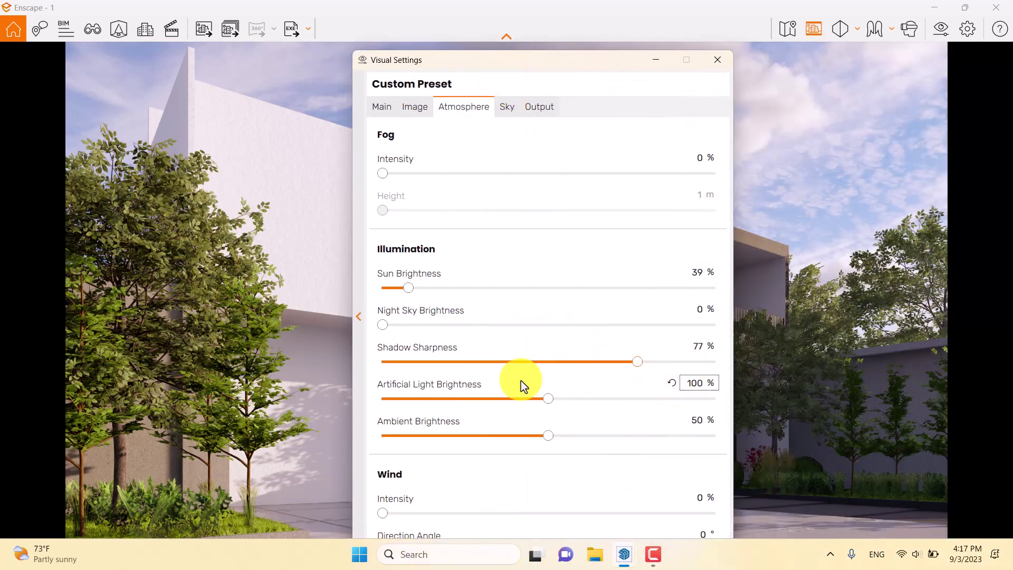
pyautogui.scroll(5, 700, 348)
pyautogui.click(701, 348)
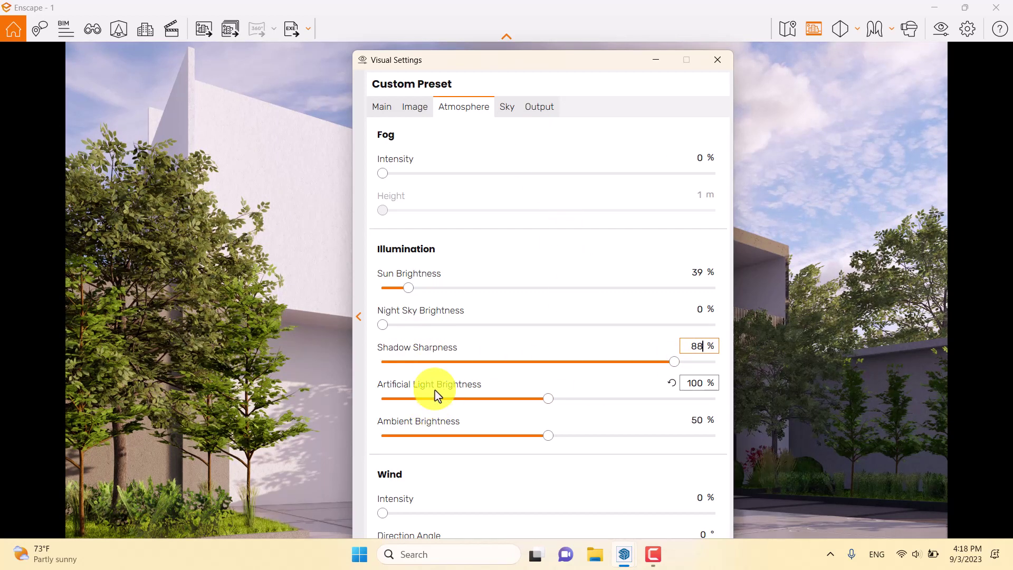
pyautogui.click(656, 59)
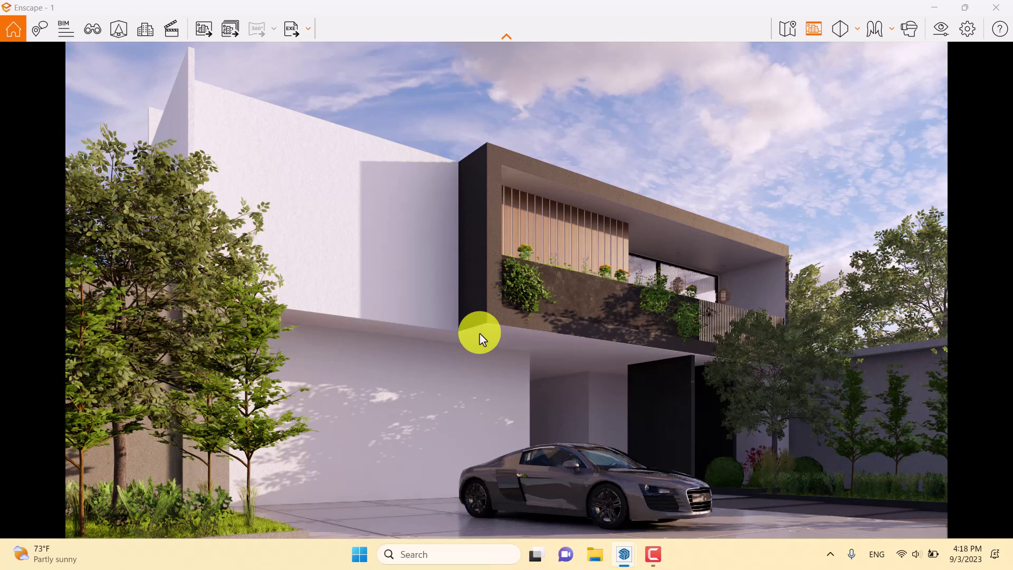
pyautogui.moveTo(644, 542)
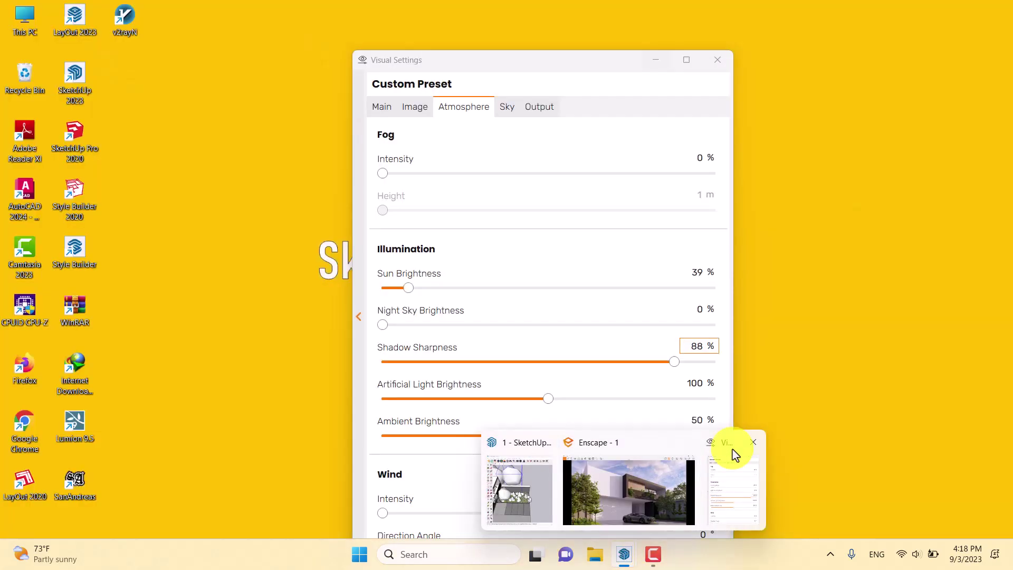
pyautogui.click(735, 452)
pyautogui.click(691, 387)
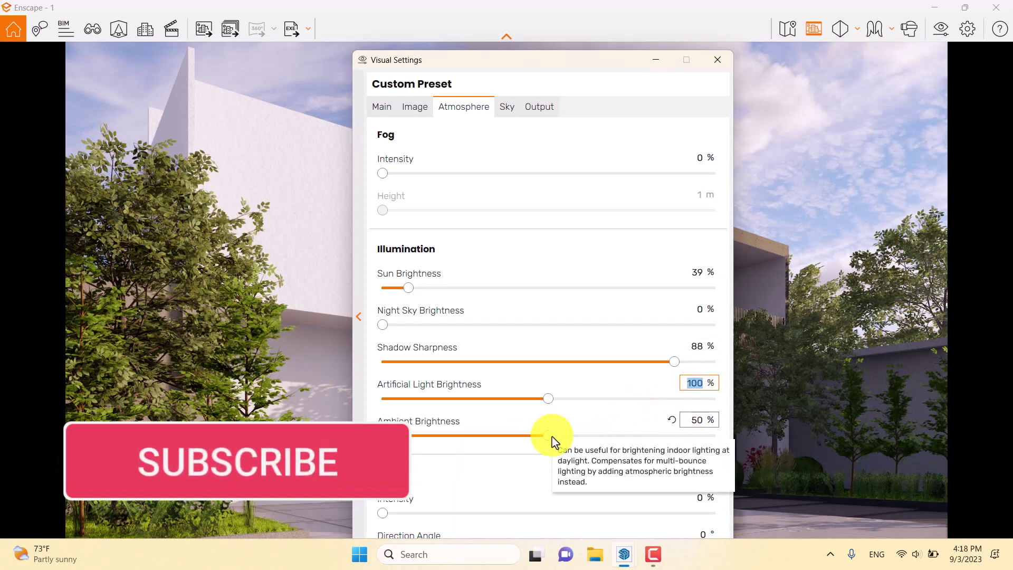
pyautogui.moveTo(556, 62); pyautogui.dragTo(335, 47)
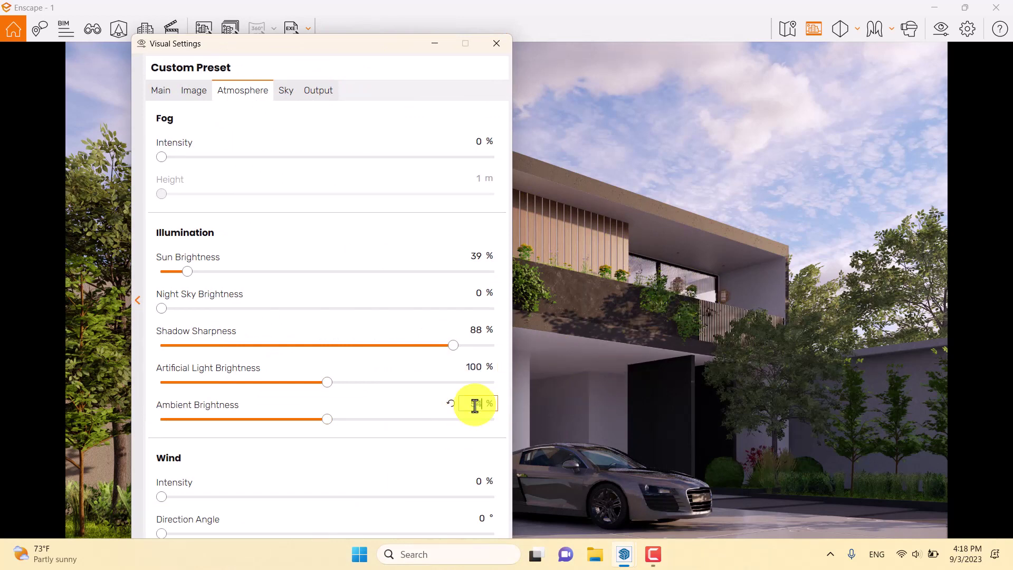
# Zero the contrails and cirrus amount and set cloud variety and density to 46%.
pyautogui.click(294, 95)
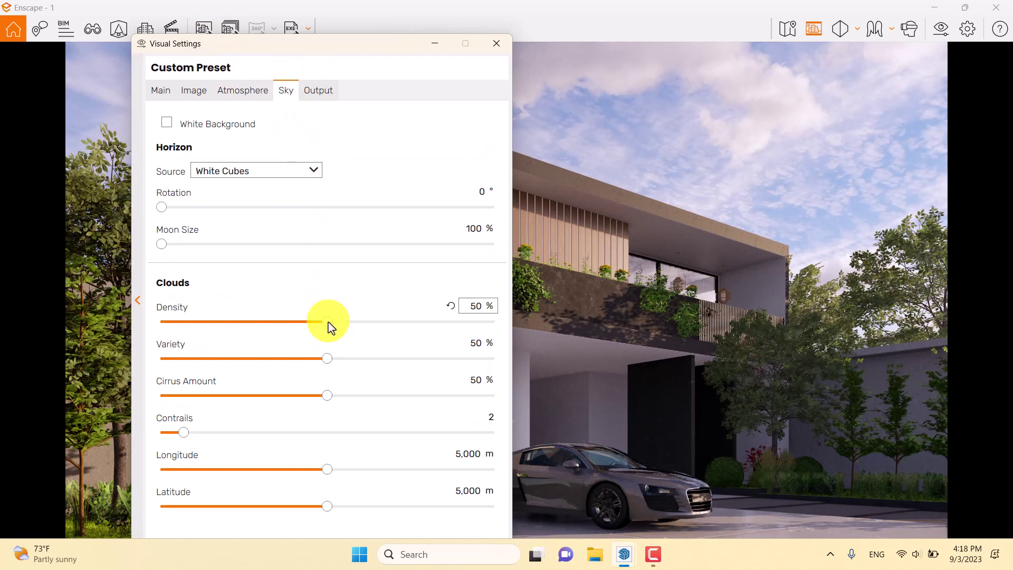
pyautogui.moveTo(181, 432); pyautogui.dragTo(158, 432)
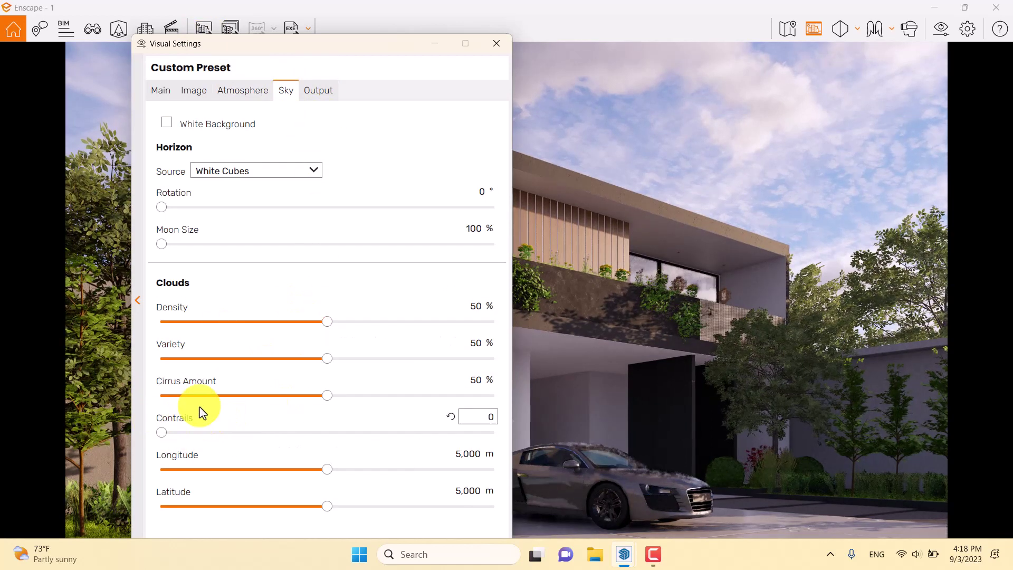
pyautogui.moveTo(325, 395); pyautogui.dragTo(99, 389)
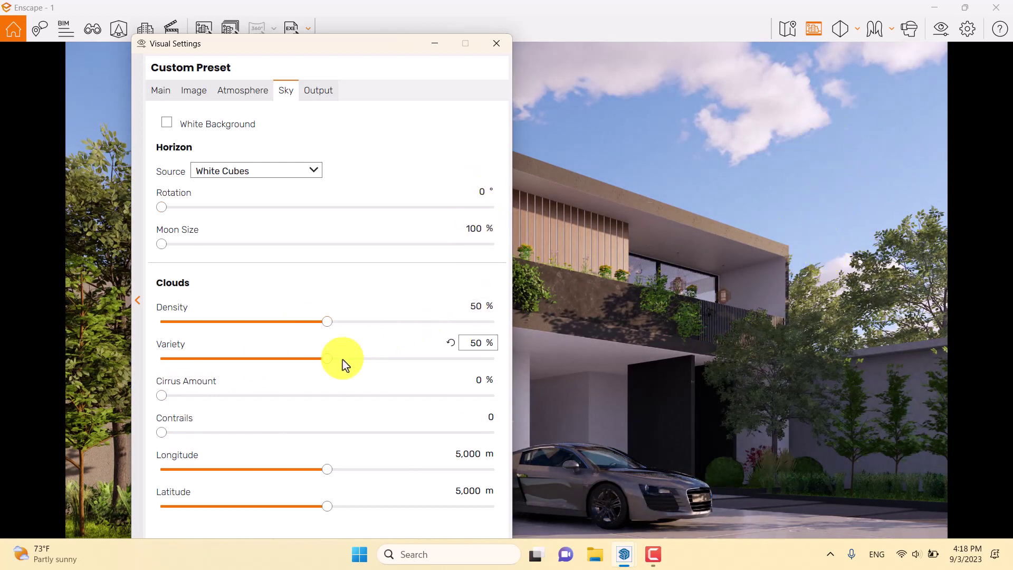
pyautogui.moveTo(331, 359); pyautogui.dragTo(315, 358)
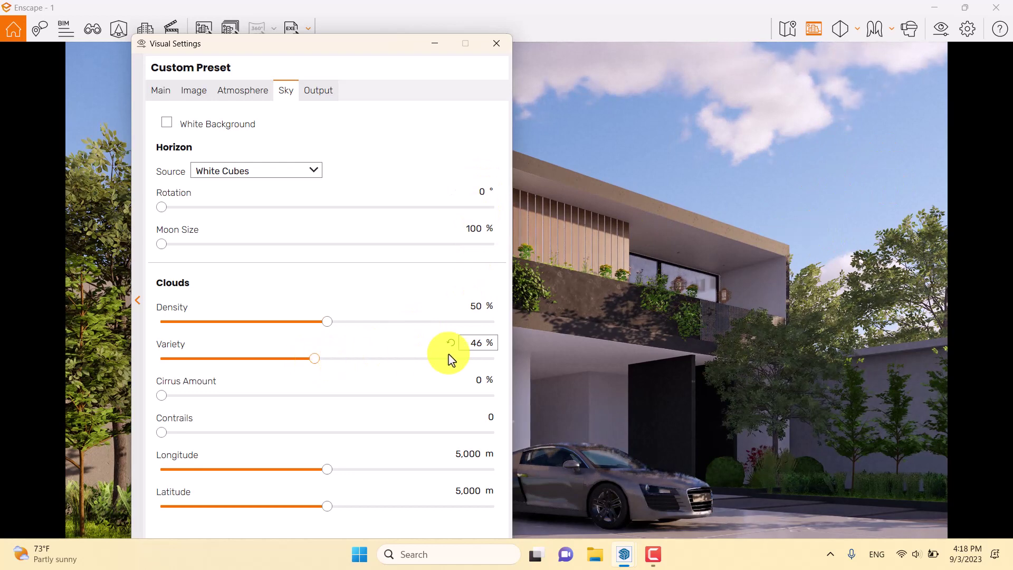
pyautogui.doubleClick(480, 345)
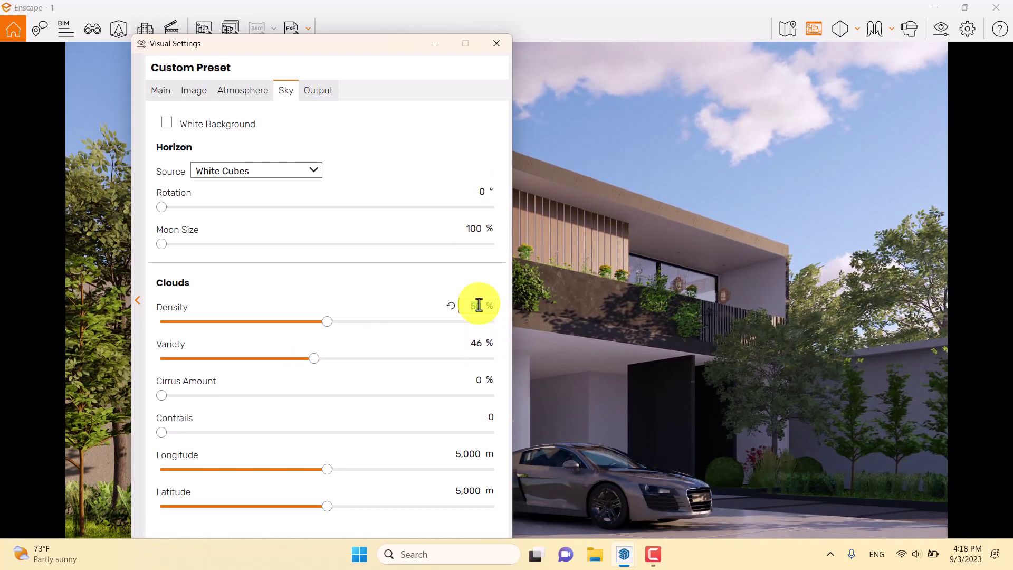
pyautogui.click(324, 321)
pyautogui.moveTo(329, 320)
pyautogui.mouseDown()
pyautogui.moveTo(387, 318)
pyautogui.moveTo(315, 323)
pyautogui.mouseUp()
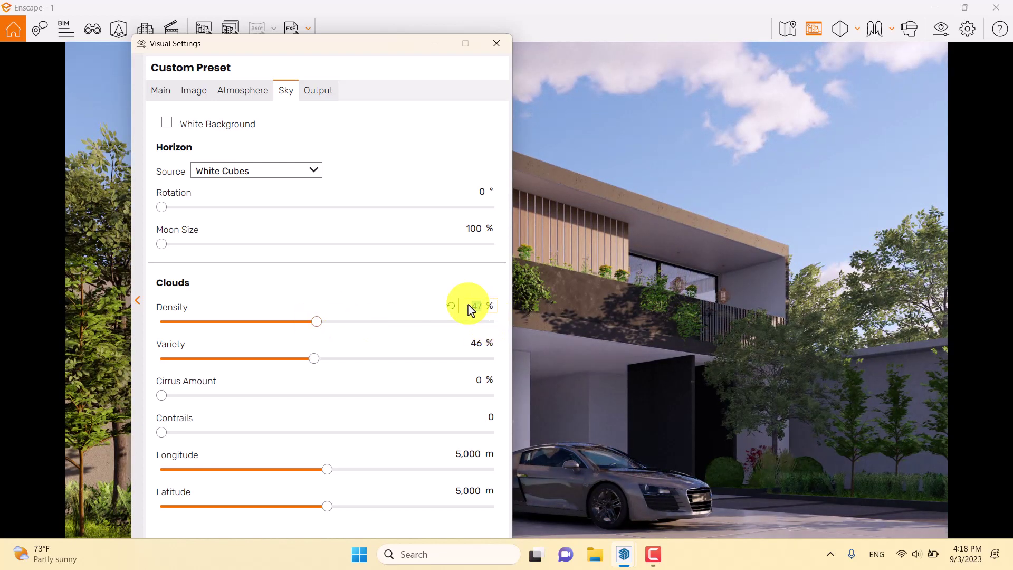
# Enter cloud density 46 and raise rendering quality to Ultra.
pyautogui.write('46')
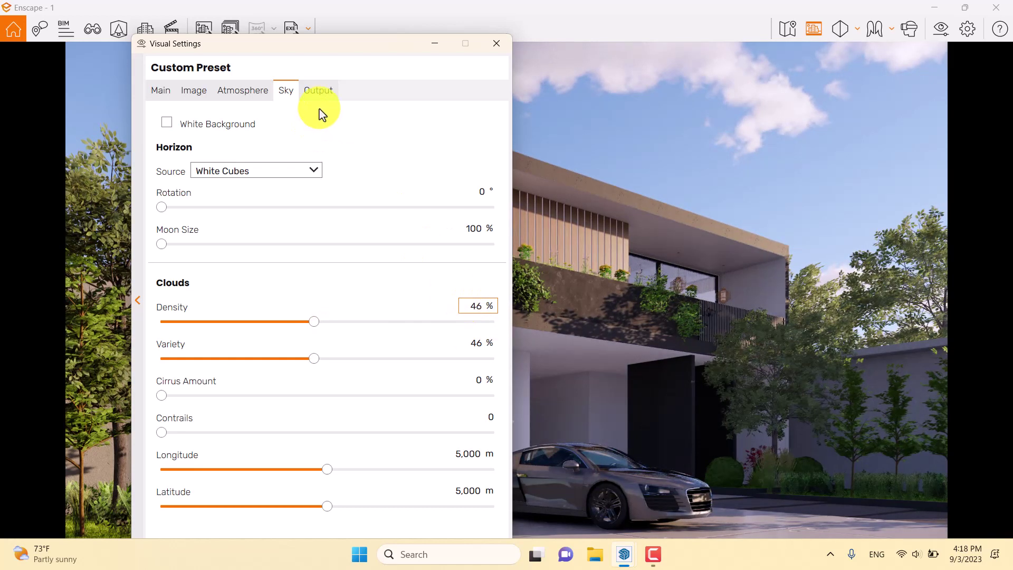
pyautogui.click(319, 92)
pyautogui.click(193, 92)
pyautogui.click(263, 89)
pyautogui.click(161, 90)
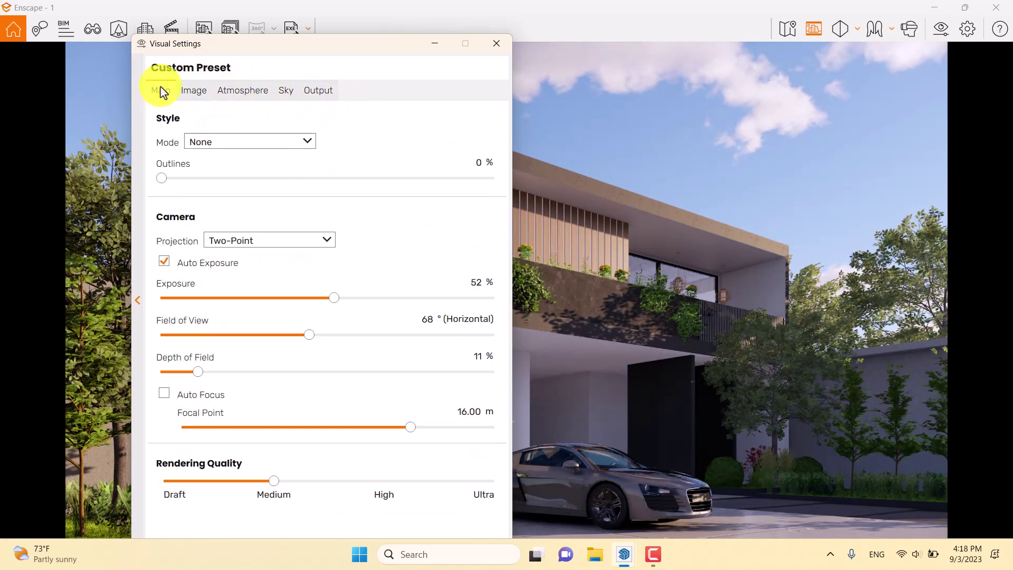
pyautogui.moveTo(274, 481); pyautogui.dragTo(622, 483)
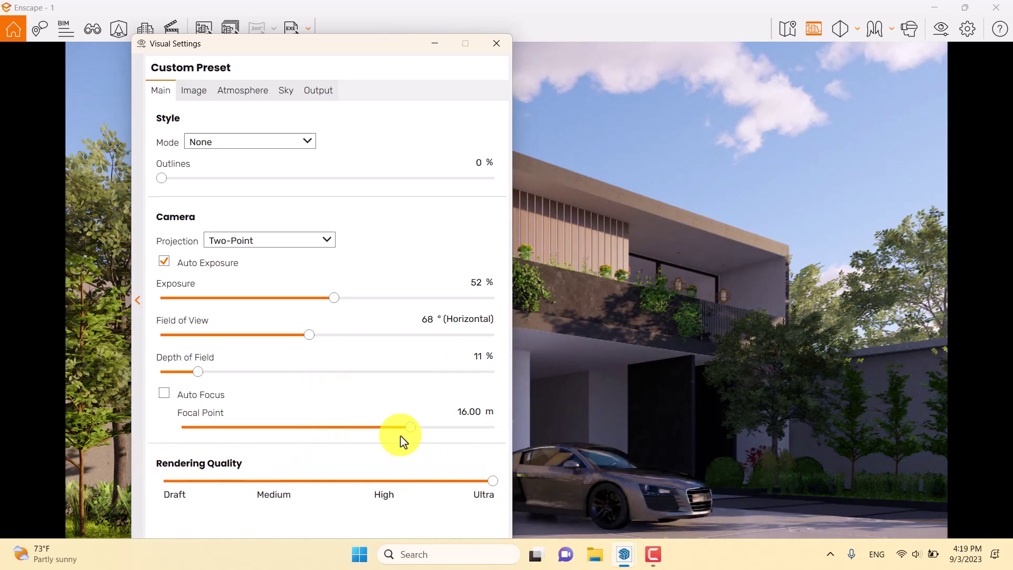
# Close Visual Settings and maximize the render window to full screen.
pyautogui.click(494, 44)
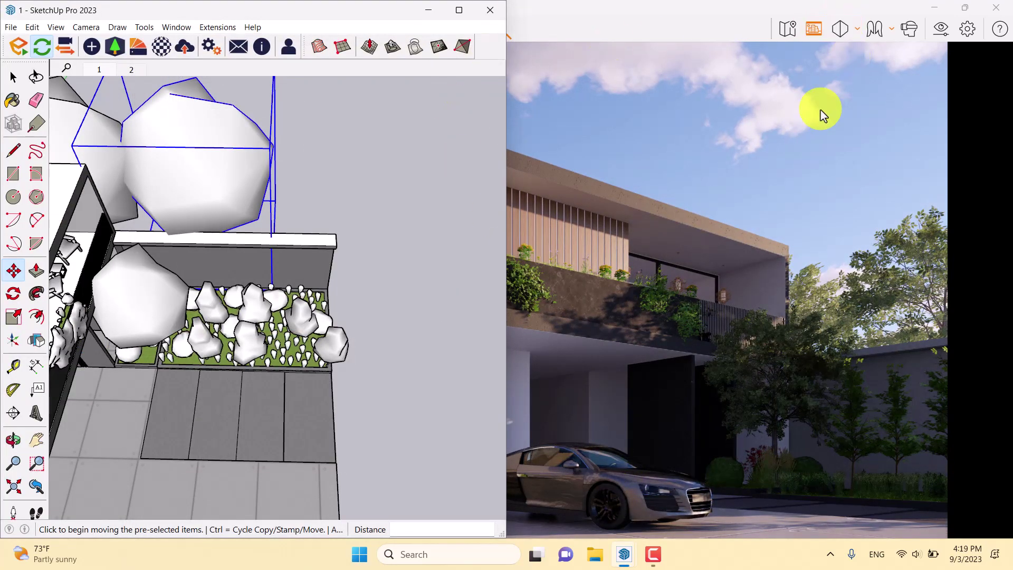
pyautogui.click(964, 9)
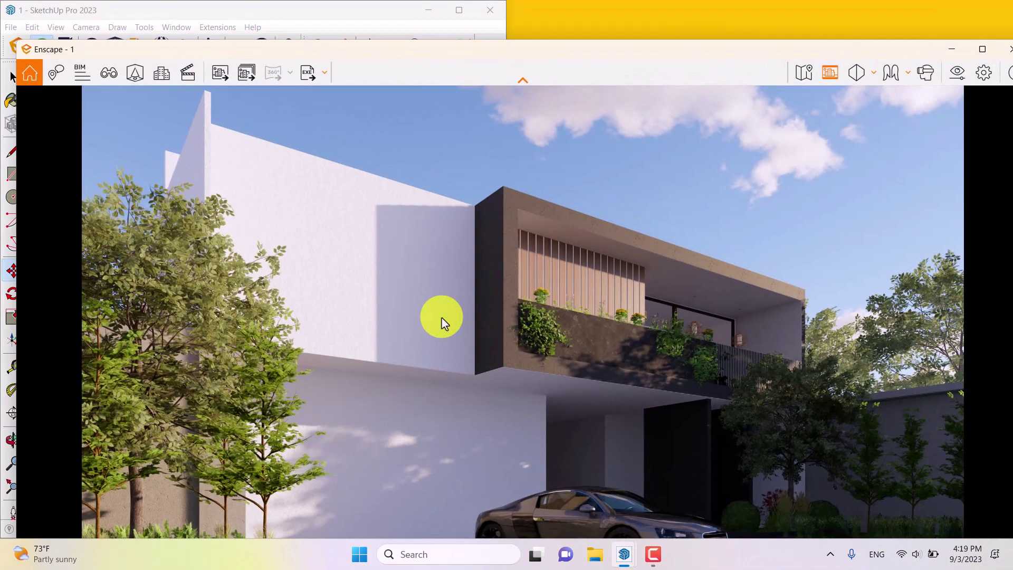
pyautogui.click(982, 49)
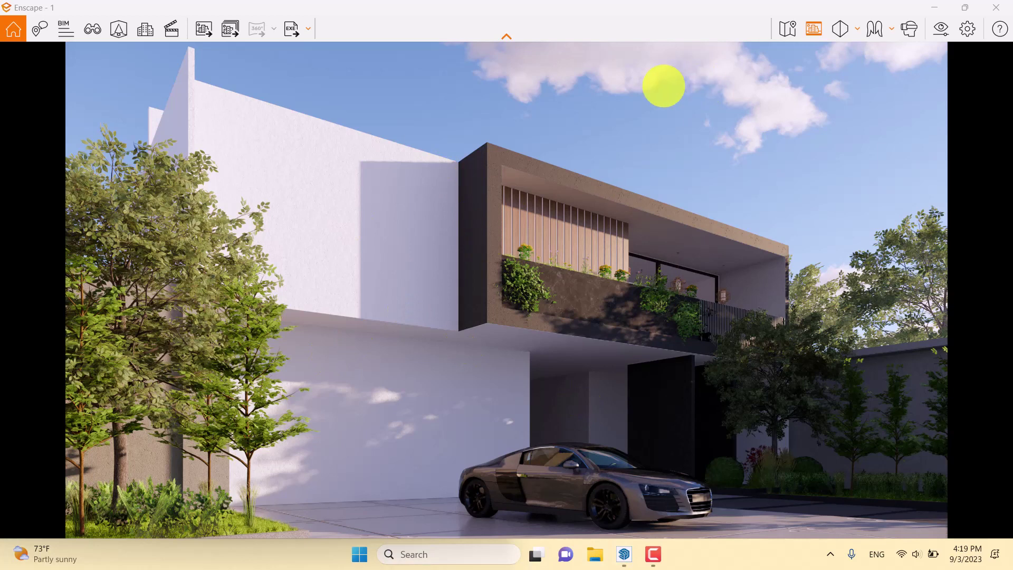
pyautogui.press('d')
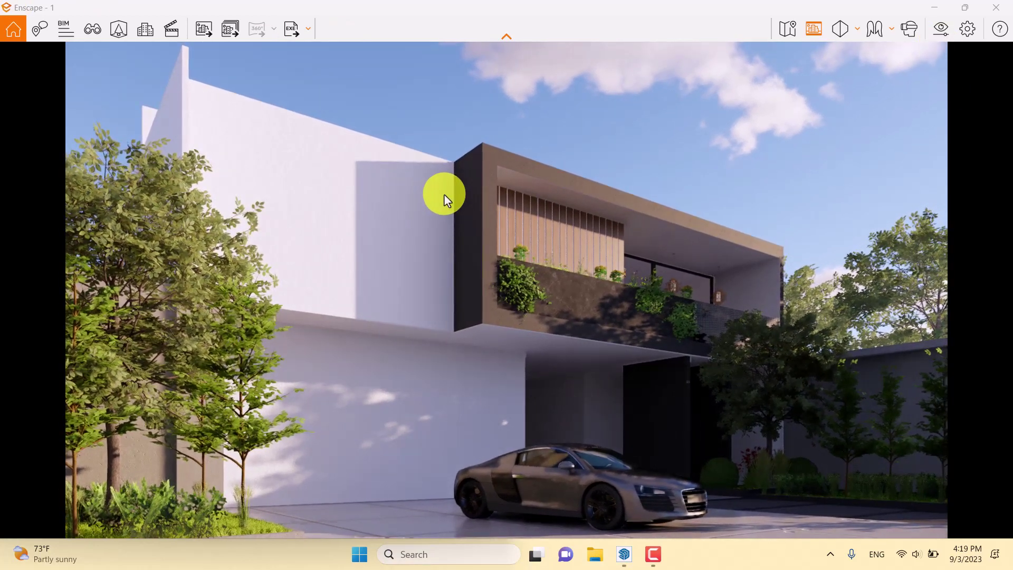
# Save the render as a JPEG image in Pictures under the default name.
pyautogui.click(213, 32)
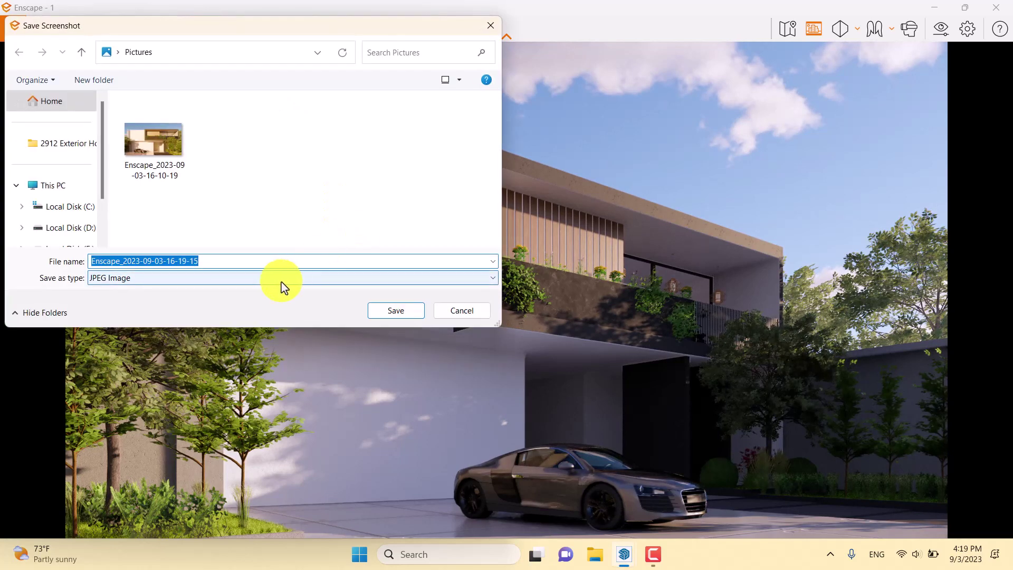
pyautogui.click(393, 310)
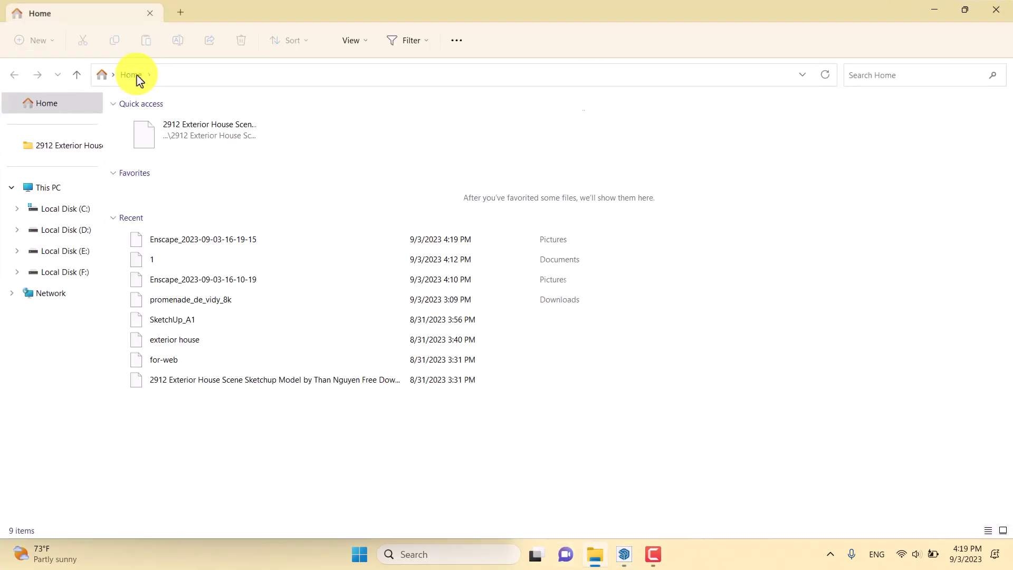
pyautogui.click(113, 75)
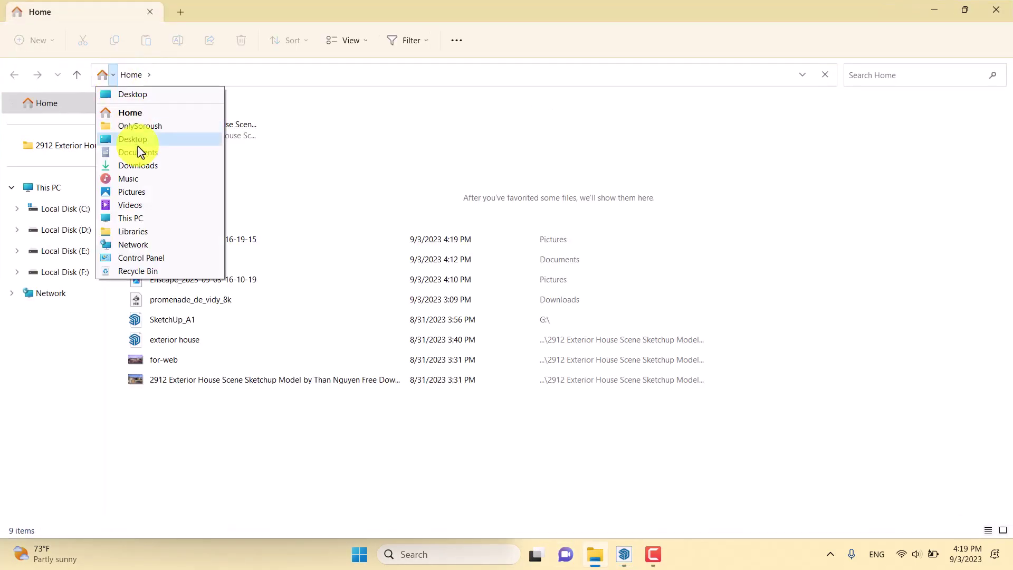
pyautogui.click(143, 193)
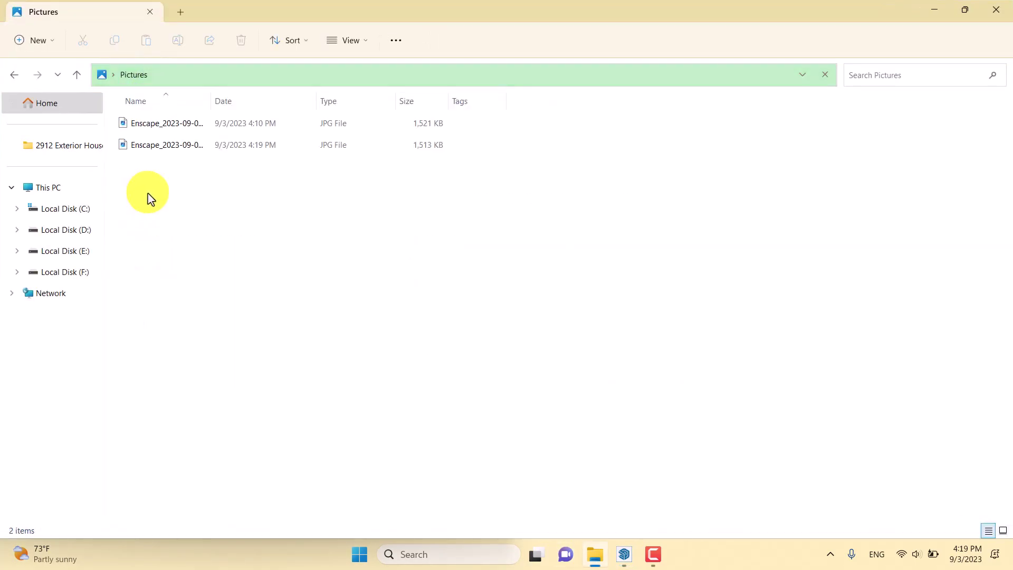
pyautogui.doubleClick(151, 153)
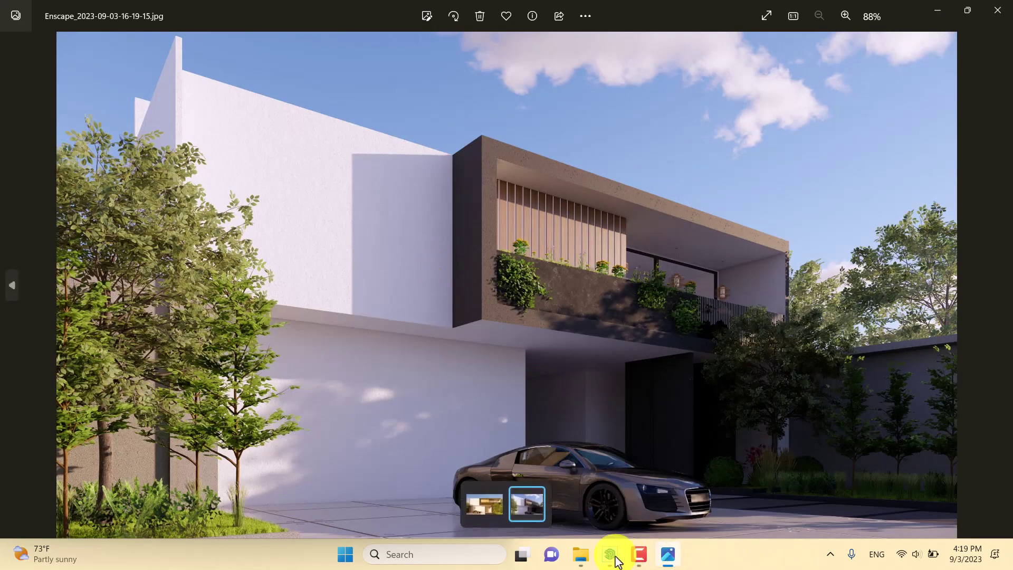
pyautogui.moveTo(619, 544)
pyautogui.click(648, 470)
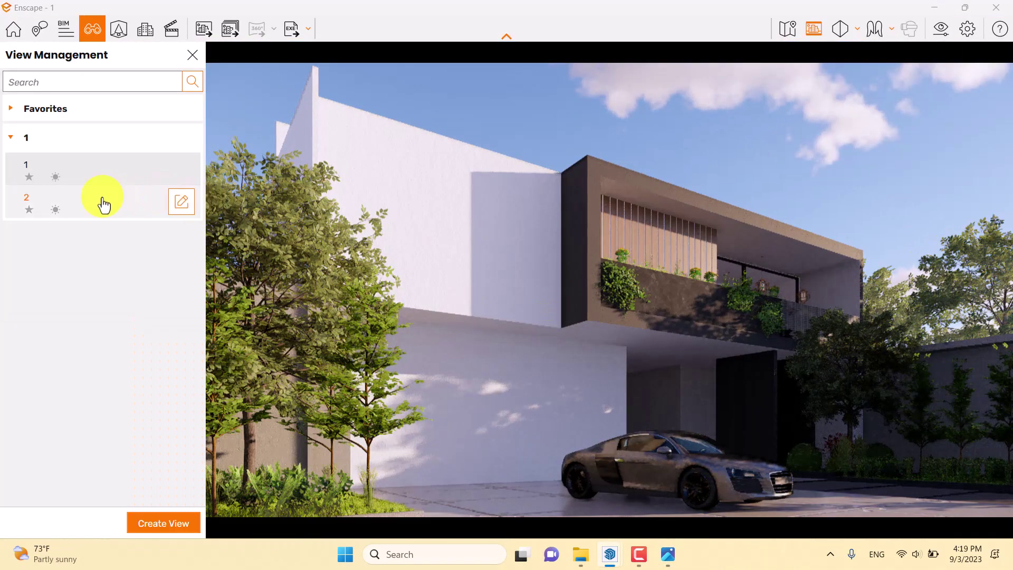
# Switch to saved view 2 and set the horizontal field of view to 48°.
pyautogui.click(104, 205)
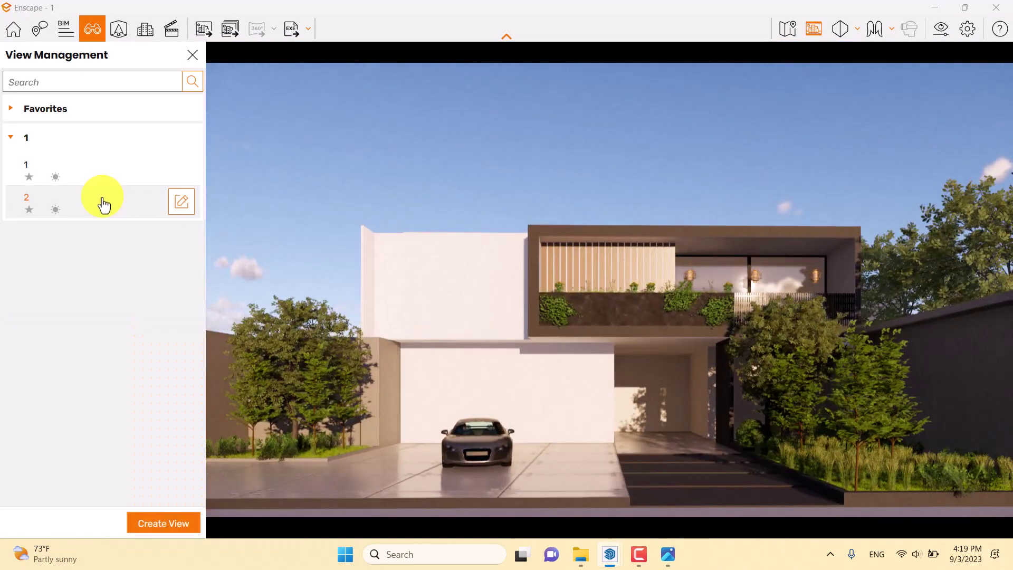
pyautogui.click(192, 55)
pyautogui.click(941, 29)
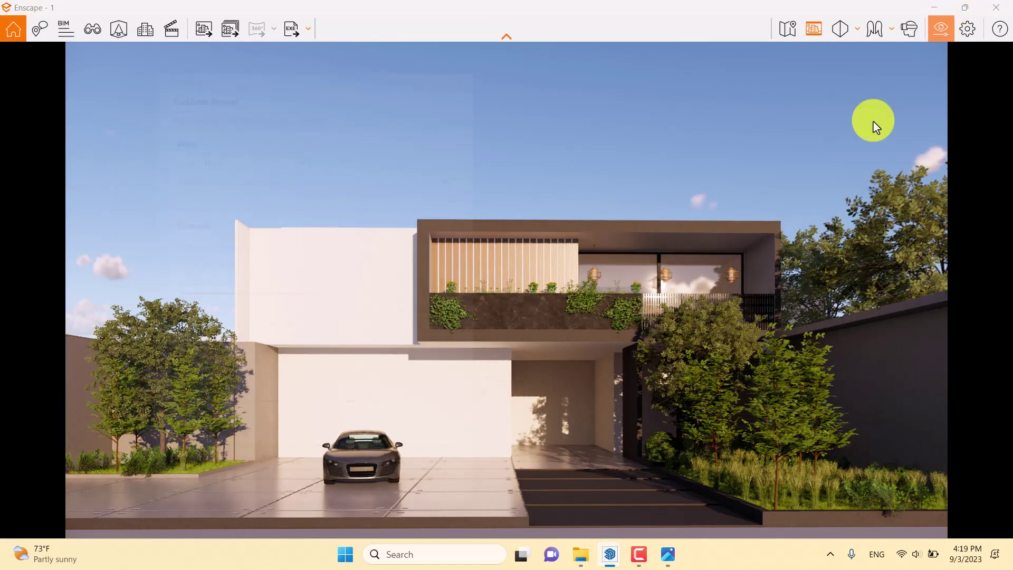
pyautogui.moveTo(308, 335); pyautogui.dragTo(259, 338)
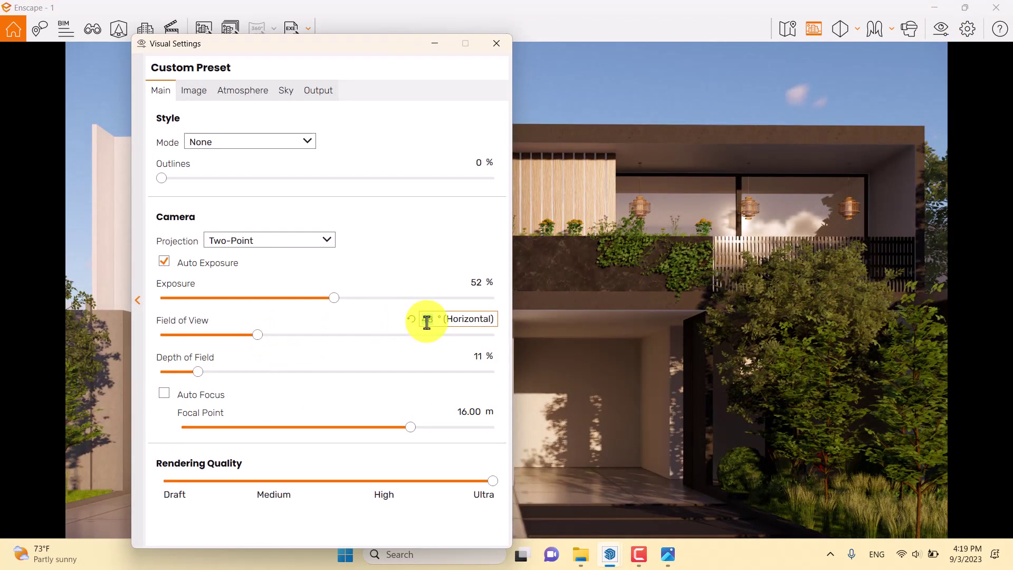
pyautogui.scroll(1, 427, 322)
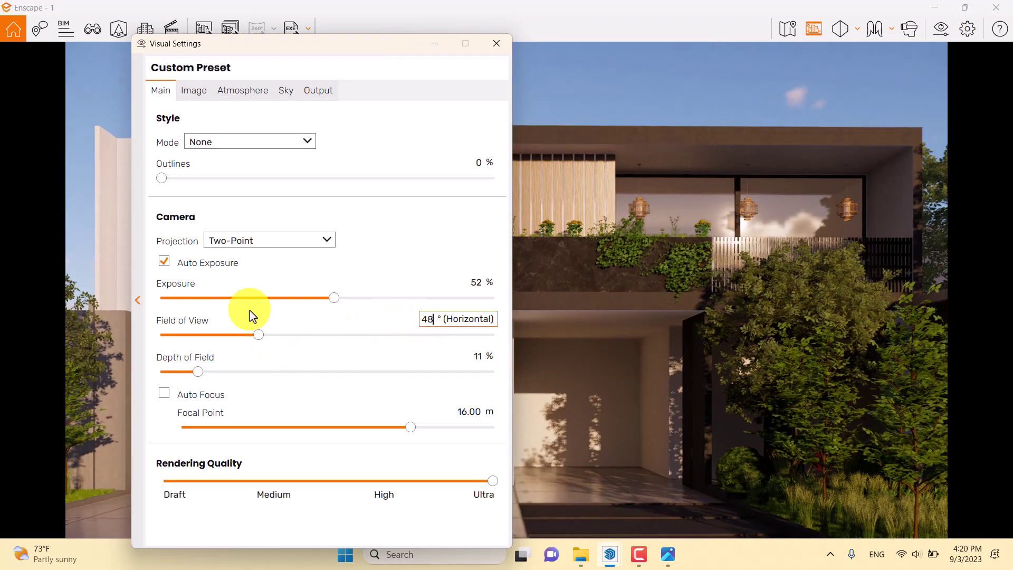
pyautogui.click(496, 44)
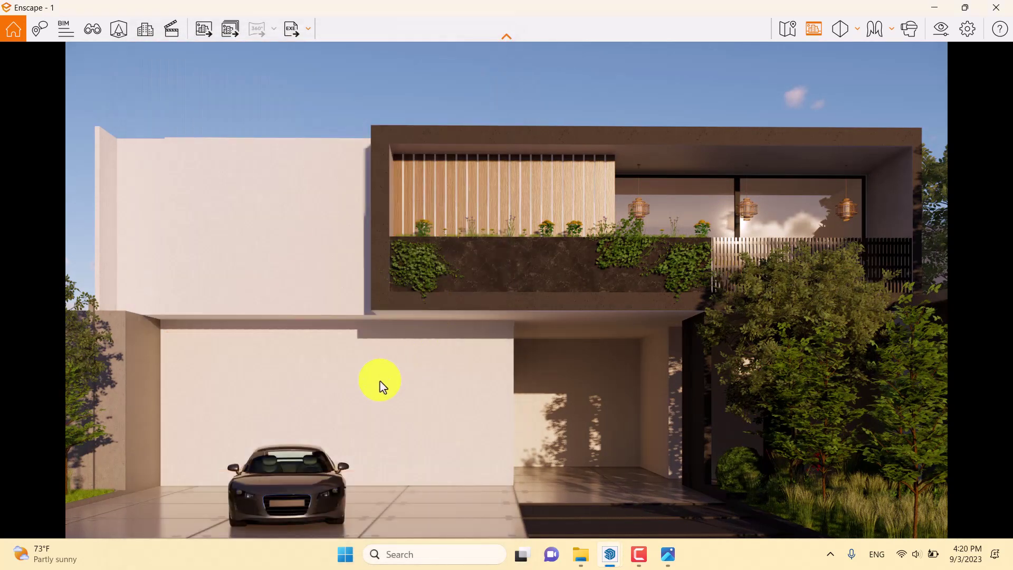
# Raise the Sky tab's cloud density from 46% to 56%.
pyautogui.click(937, 36)
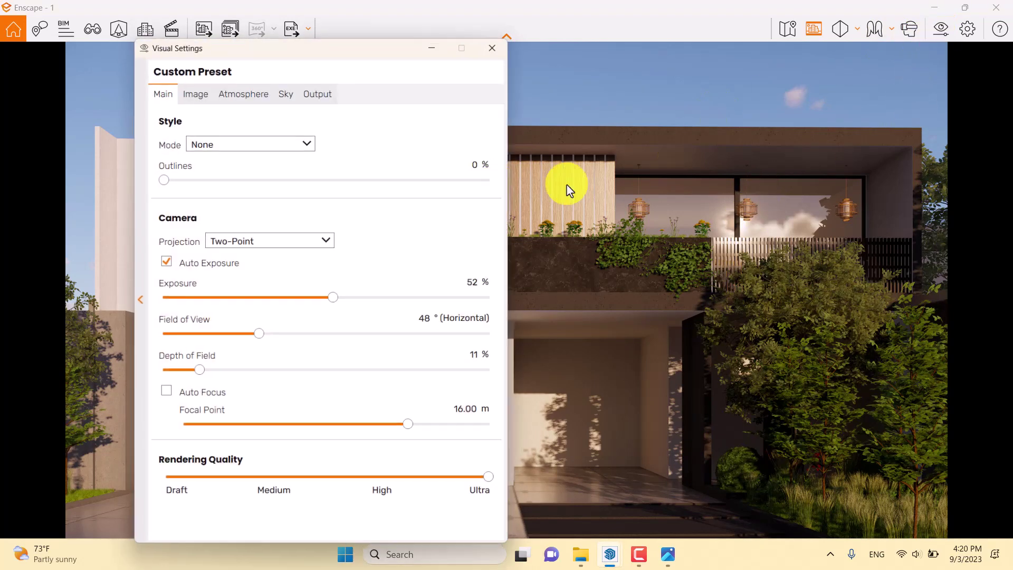
pyautogui.click(283, 94)
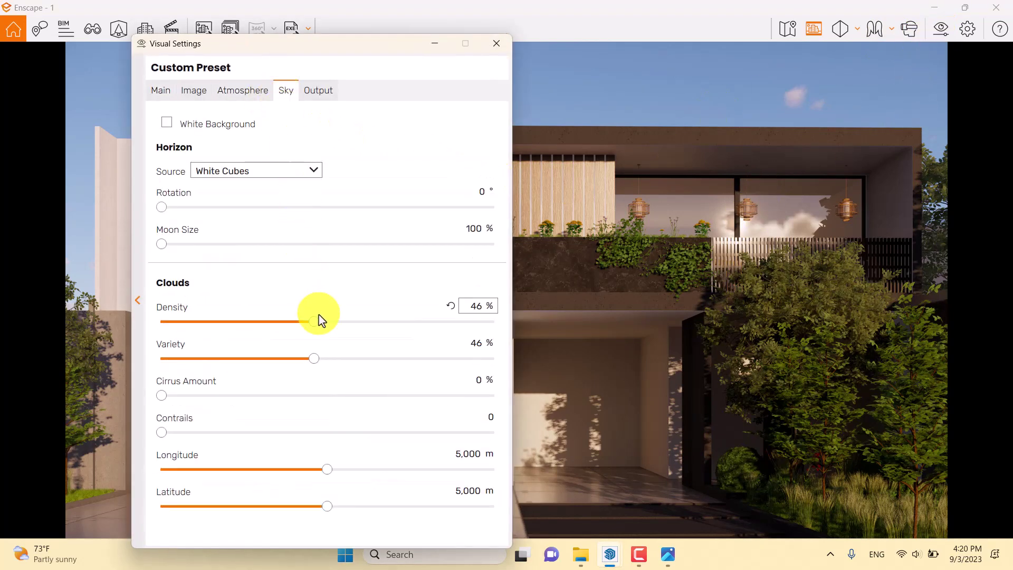
pyautogui.moveTo(316, 321); pyautogui.dragTo(348, 321)
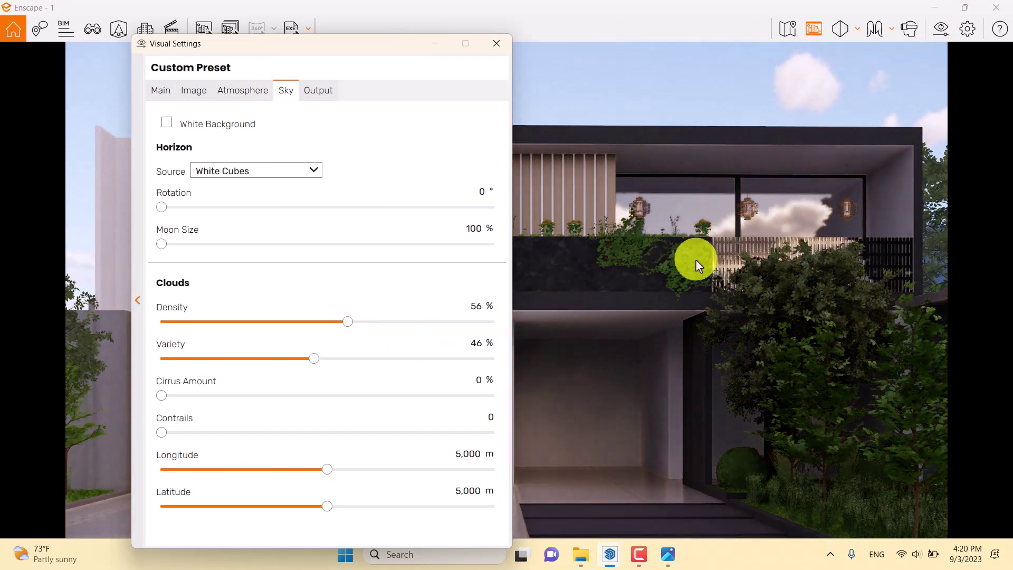
pyautogui.click(496, 43)
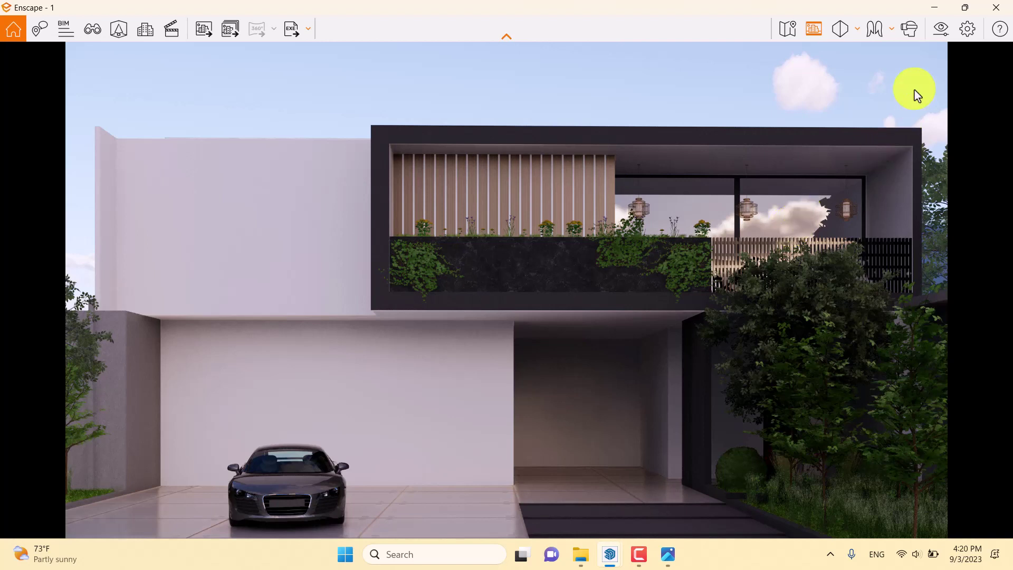
# Raise exposure to 56% and lower colour temperature from 9,400 K to about 5,270 K.
pyautogui.click(940, 32)
pyautogui.moveTo(381, 45); pyautogui.dragTo(343, 34)
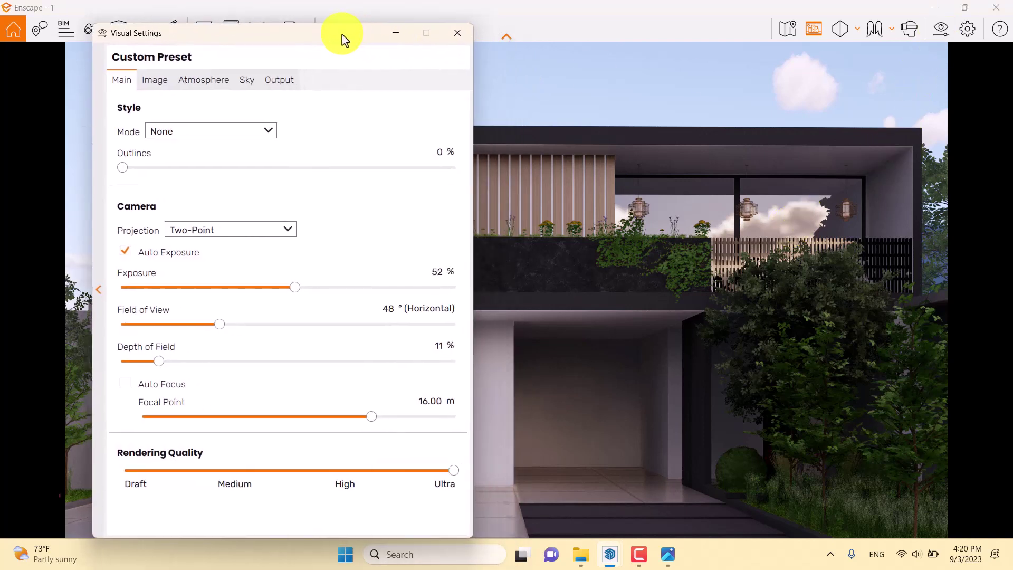
pyautogui.moveTo(294, 287); pyautogui.dragTo(308, 285)
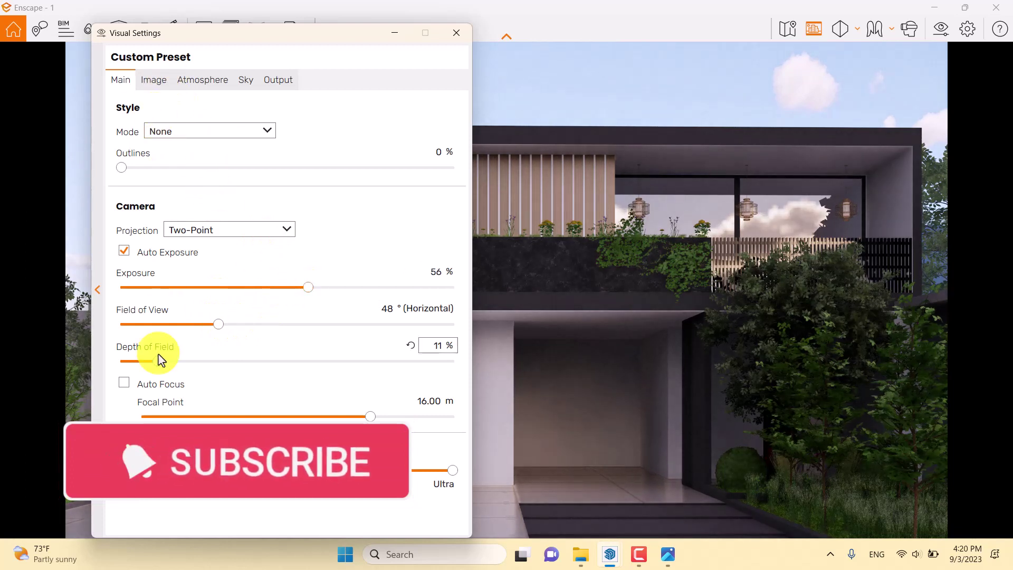
pyautogui.click(166, 86)
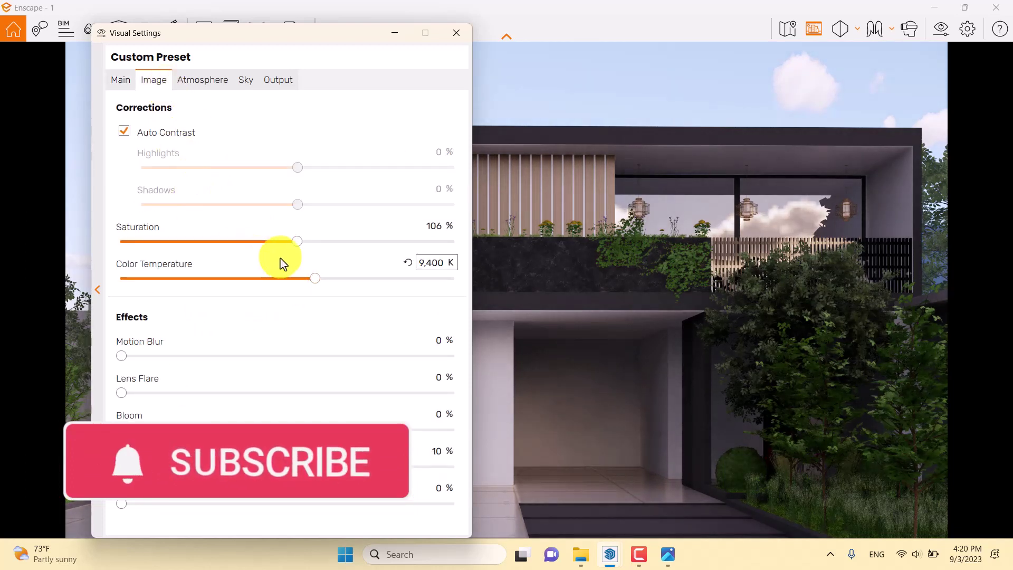
pyautogui.moveTo(315, 279); pyautogui.dragTo(227, 284)
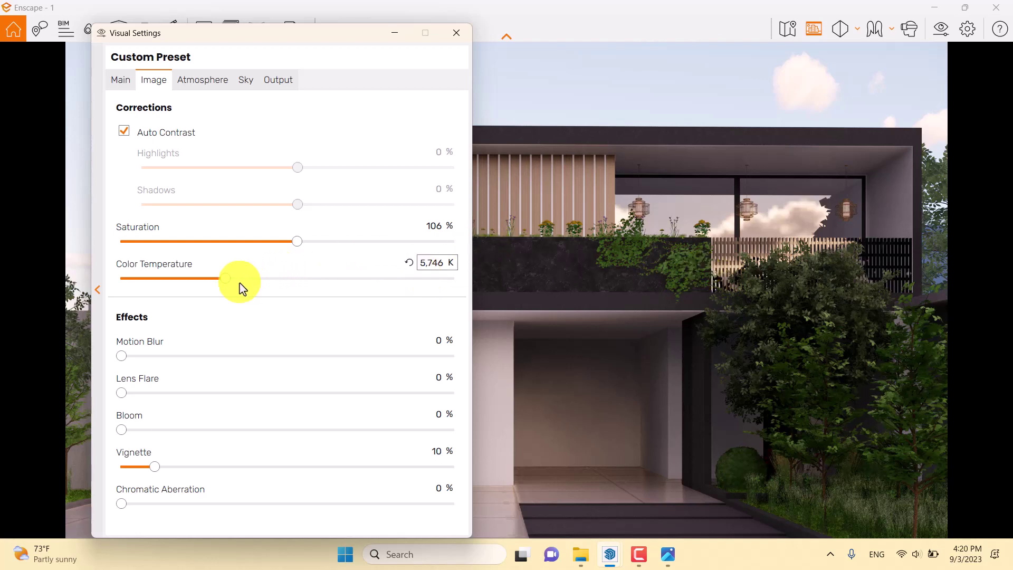
pyautogui.moveTo(226, 282); pyautogui.dragTo(217, 284)
pyautogui.click(435, 263)
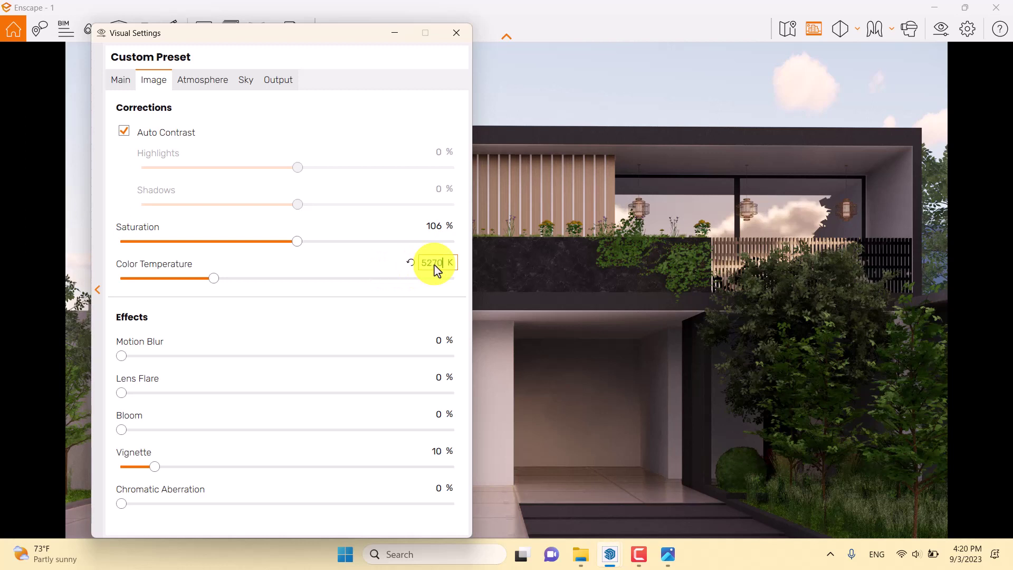
pyautogui.click(205, 81)
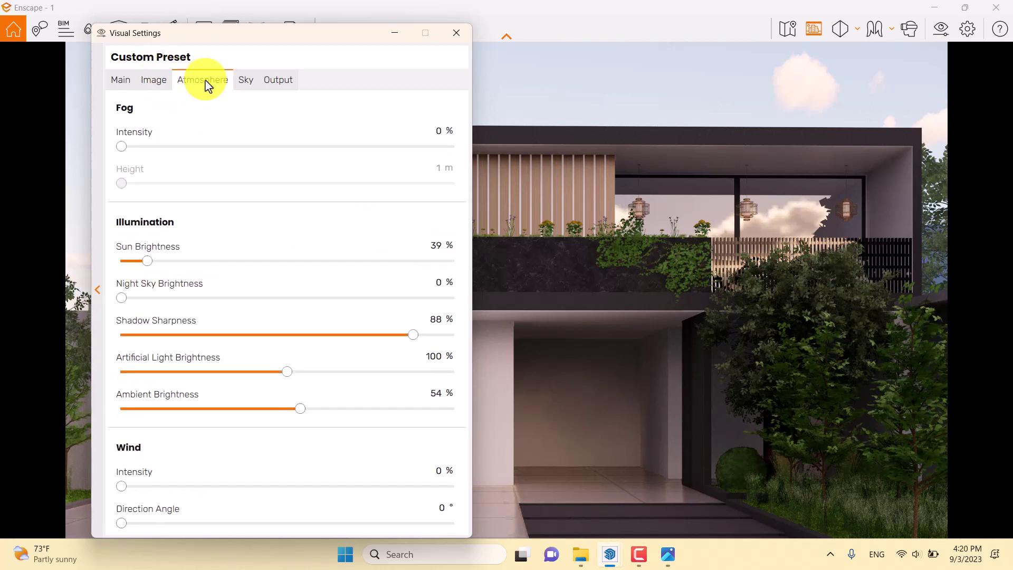
pyautogui.click(457, 35)
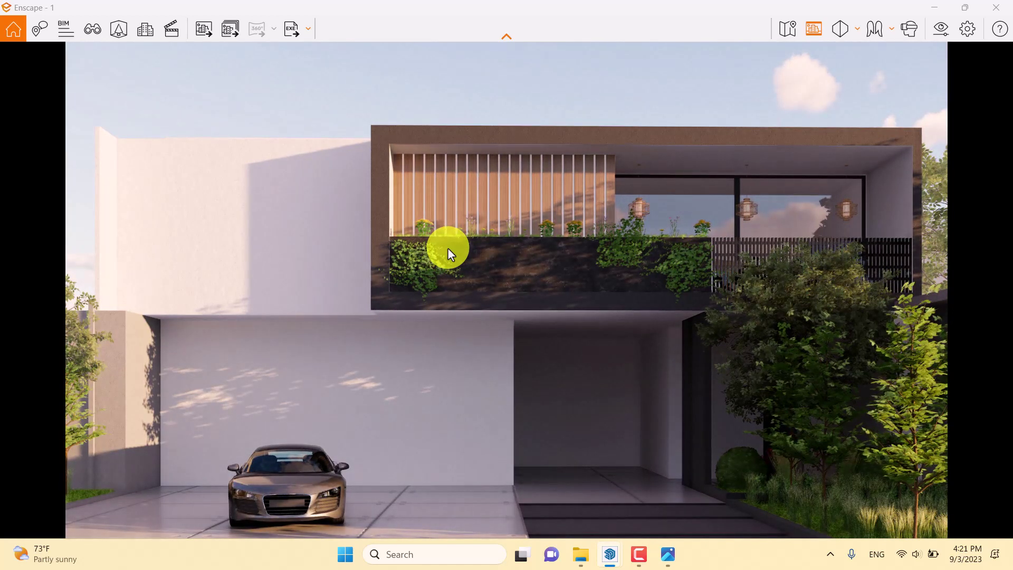
# Save the front view as a JPEG screenshot in Pictures under the default Enscape name.
pyautogui.click(159, 32)
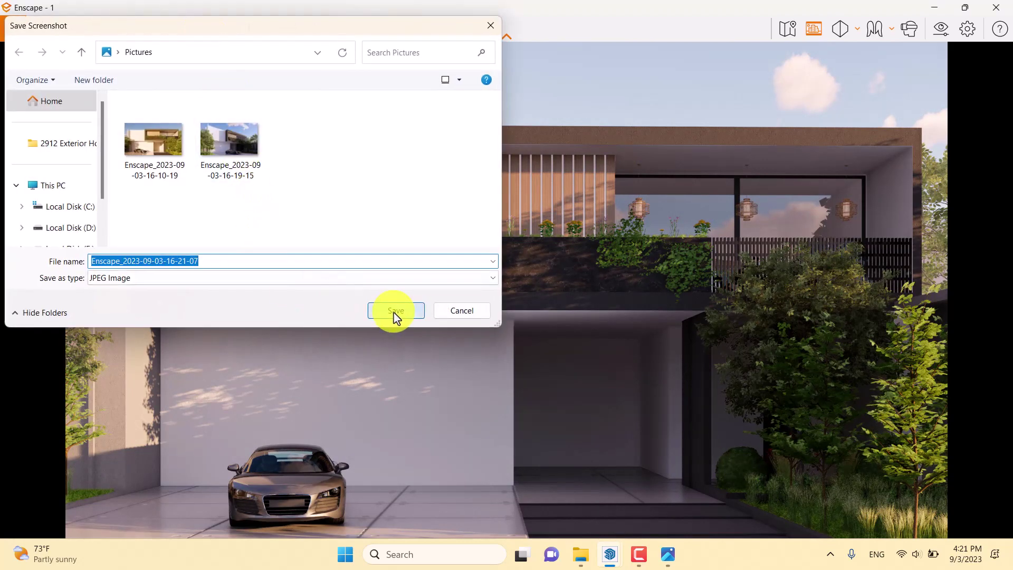
pyautogui.click(395, 311)
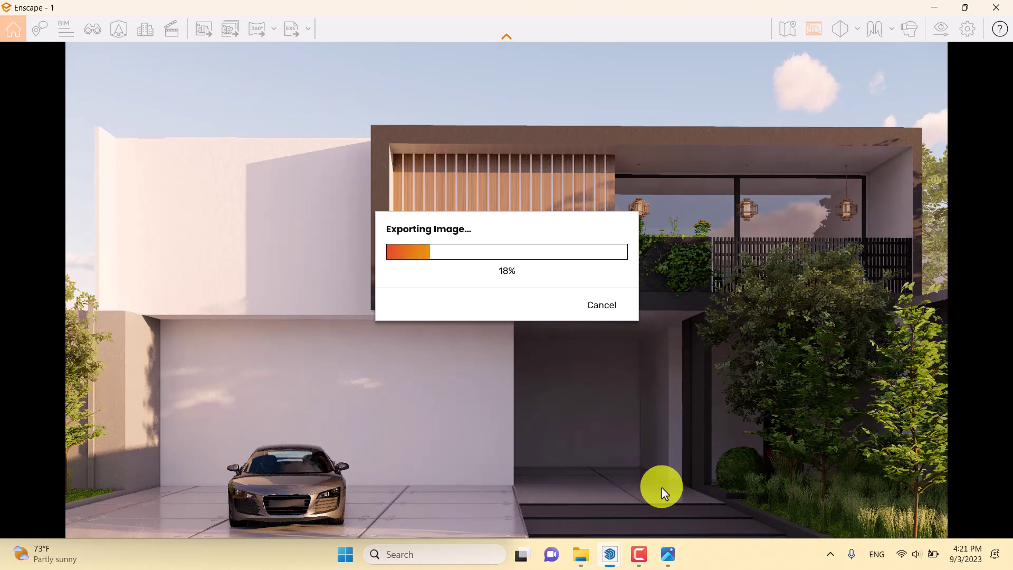
# Refresh the Pictures folder and open the newest 4:21 PM Enscape JPG in the photo viewer.
pyautogui.click(584, 556)
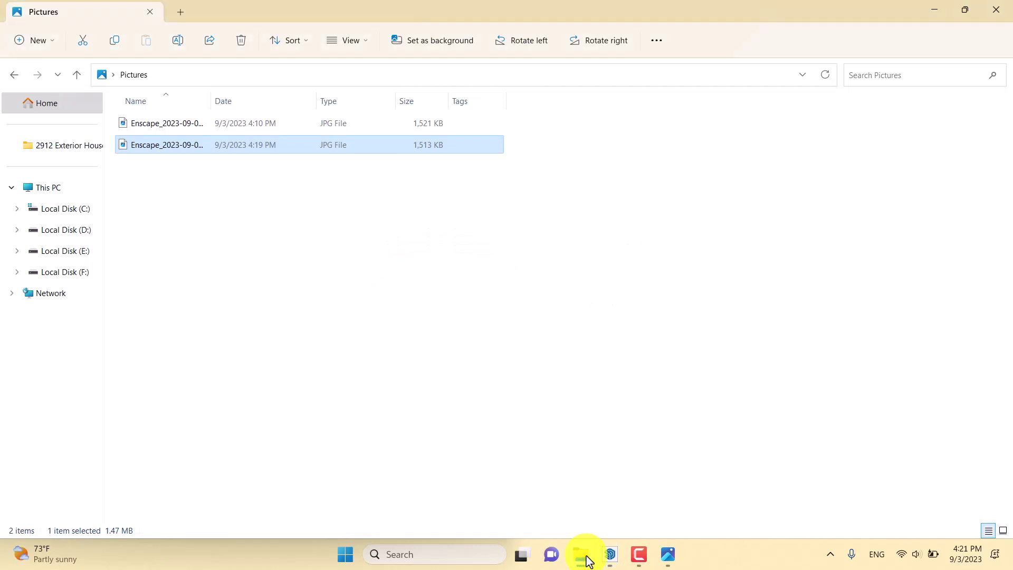
pyautogui.rightClick(342, 231)
pyautogui.click(369, 355)
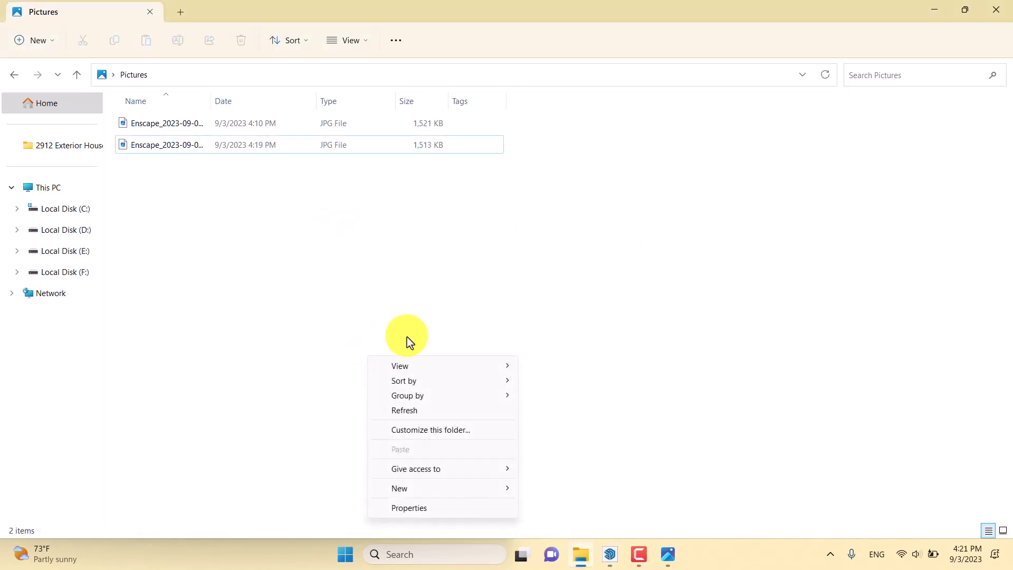
pyautogui.click(415, 415)
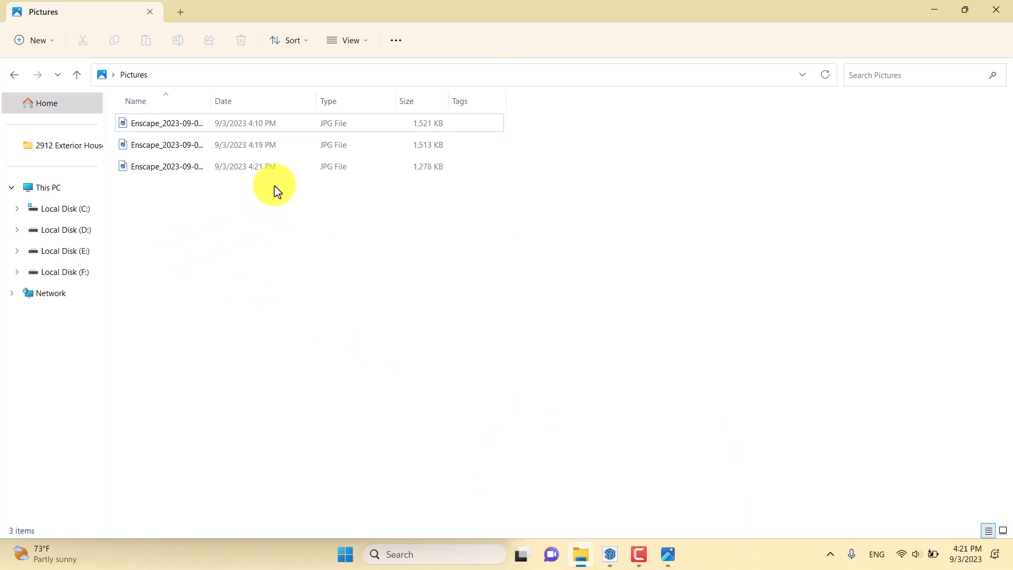
pyautogui.doubleClick(259, 172)
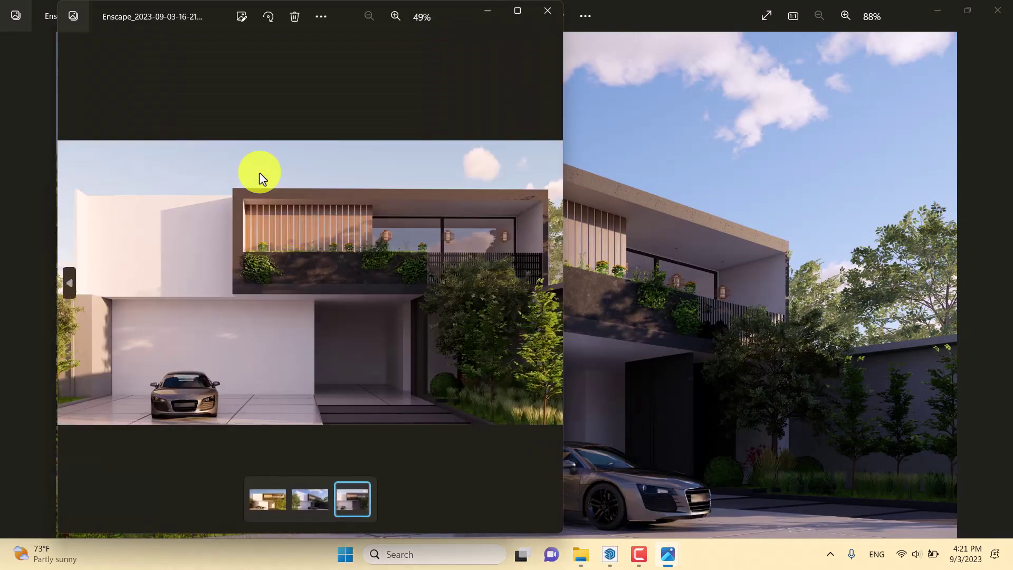
# Snap the new front render left and the earlier 4:19 PM render right for comparison.
pyautogui.moveTo(347, 18); pyautogui.dragTo(1, 276)
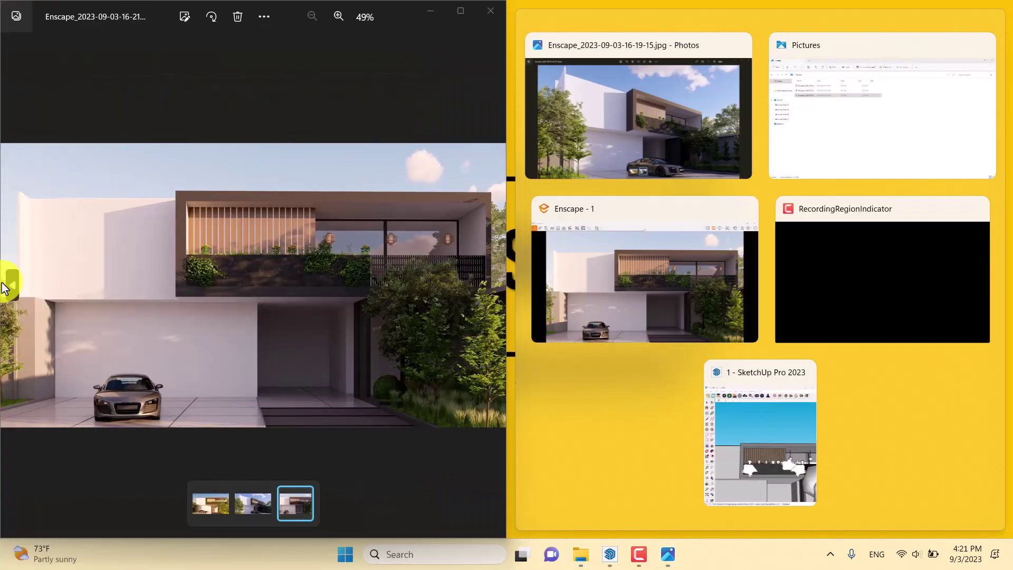
pyautogui.click(682, 85)
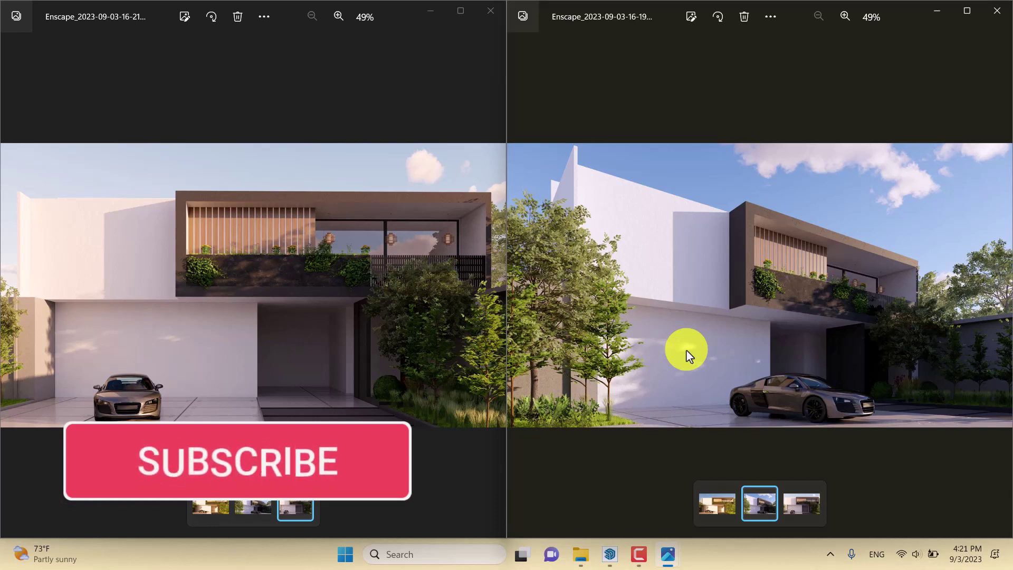
pyautogui.click(640, 554)
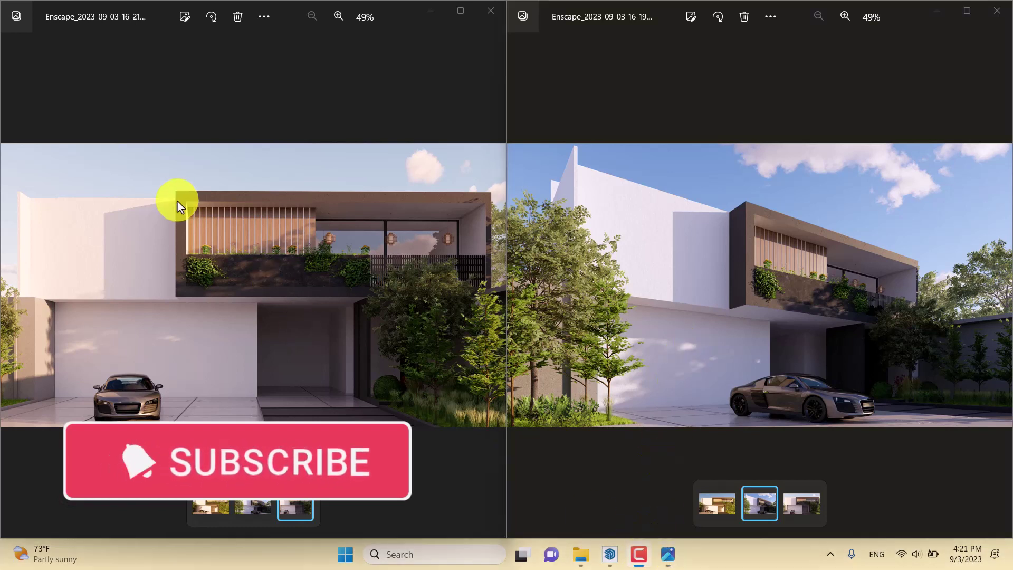